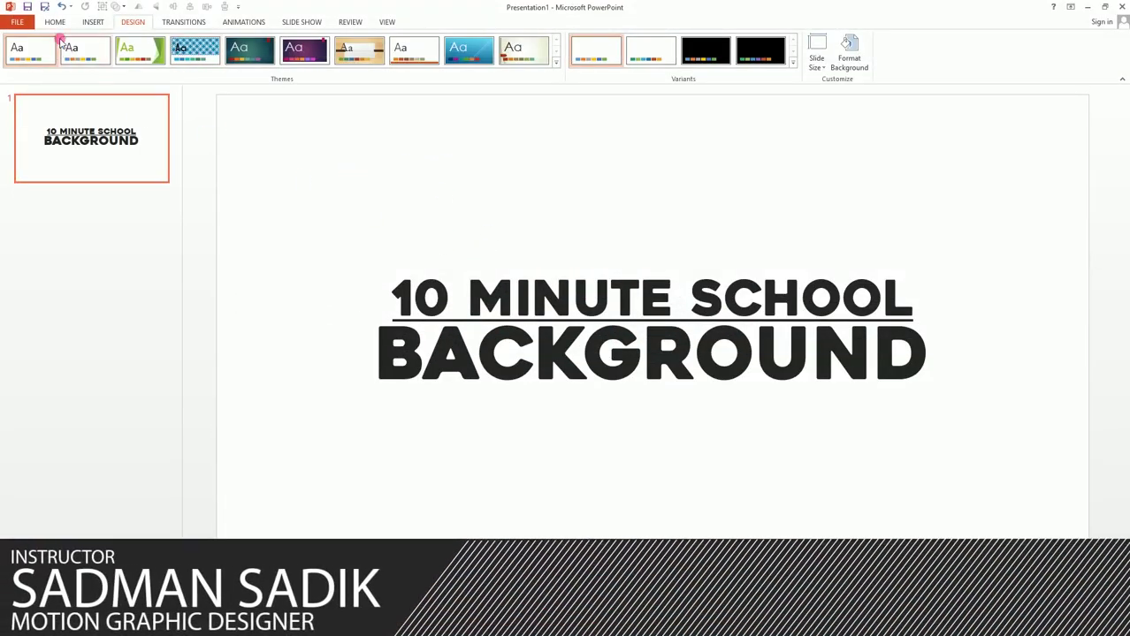
Step: Preview several Design themes, including red Slice, then return to the plain Office theme
{"action": "left_click", "coordinate": [55, 22]}
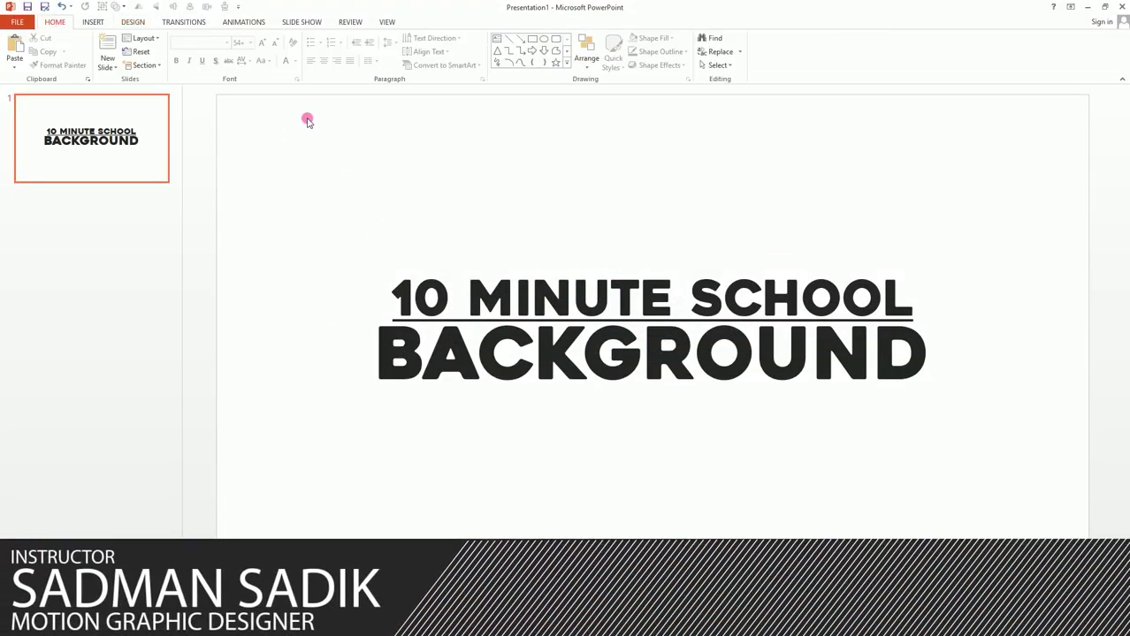
{"action": "left_click", "coordinate": [139, 25]}
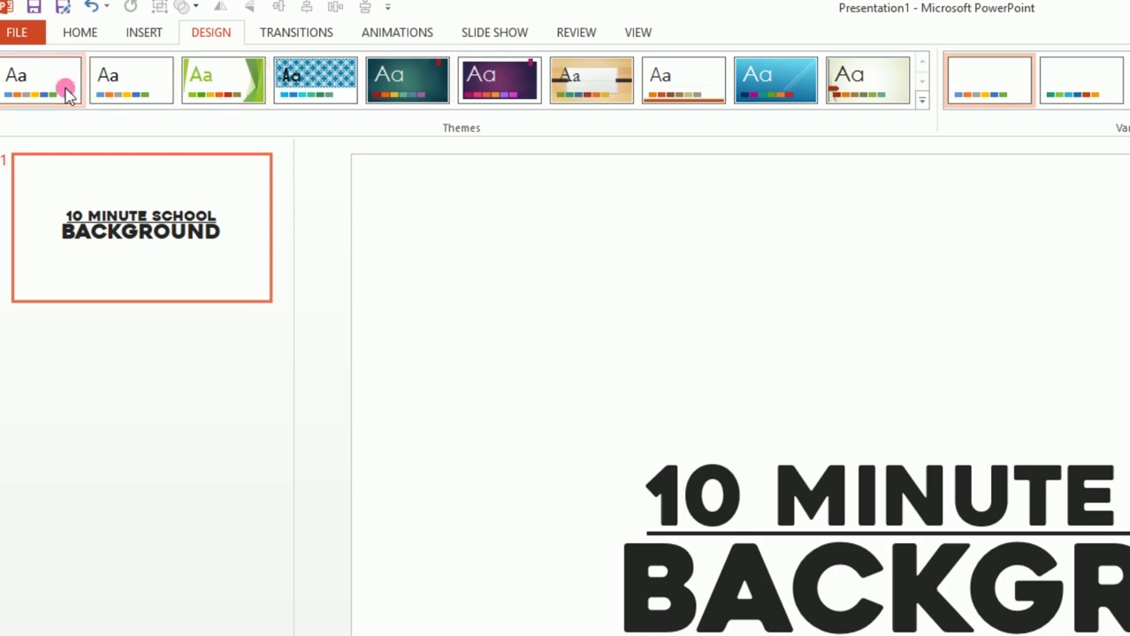
{"action": "left_click", "coordinate": [244, 79]}
{"action": "left_click", "coordinate": [326, 80]}
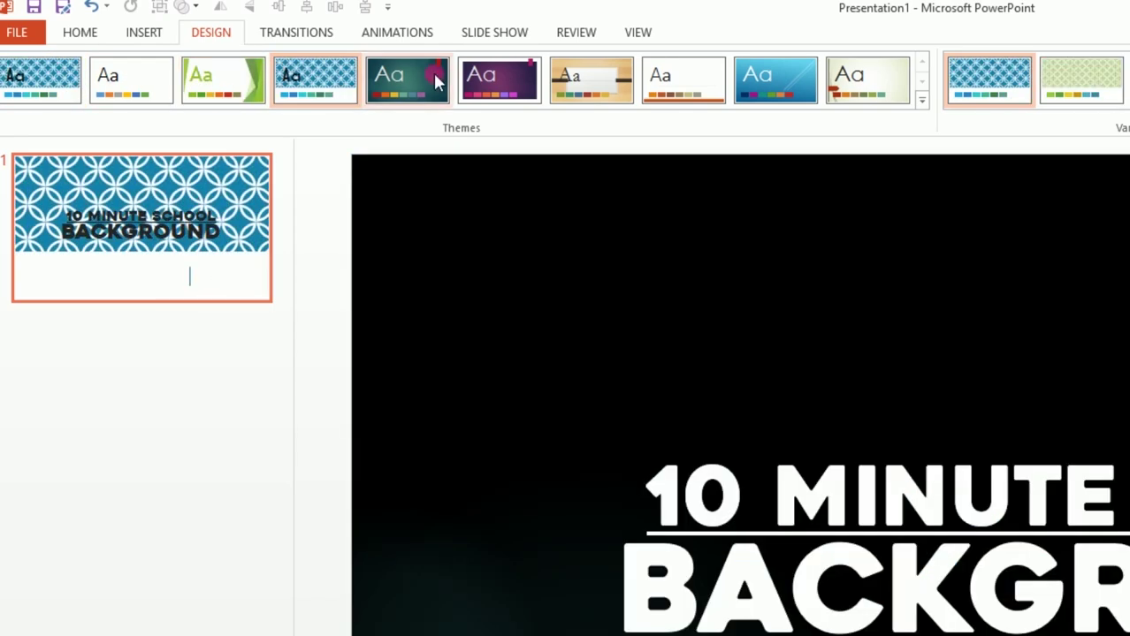
{"action": "left_click", "coordinate": [435, 78]}
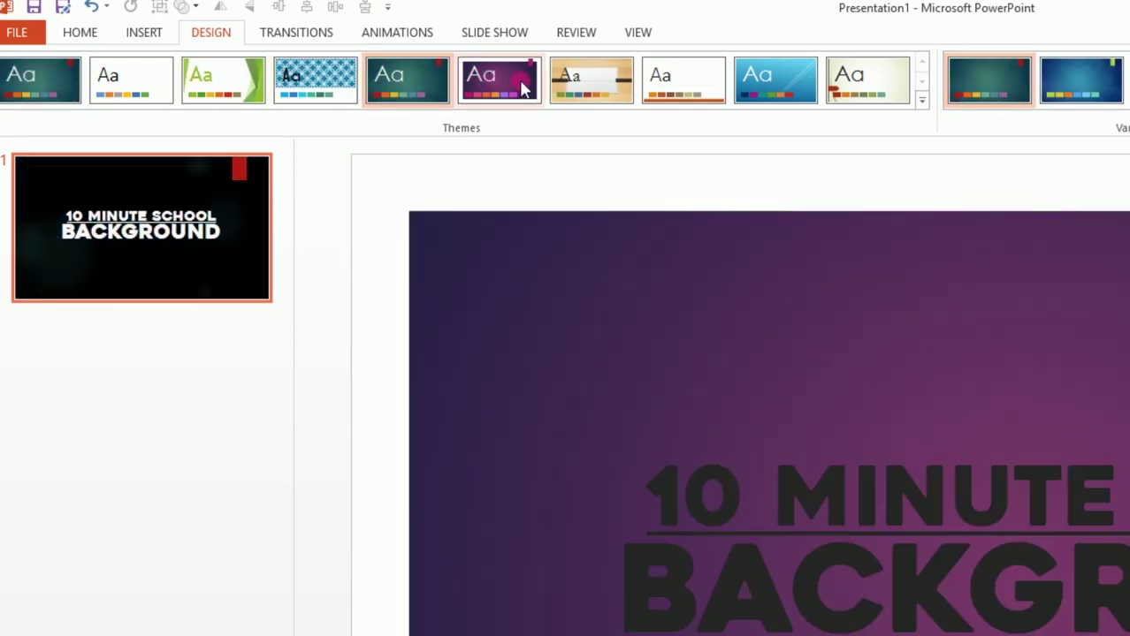
{"action": "left_click", "coordinate": [522, 88]}
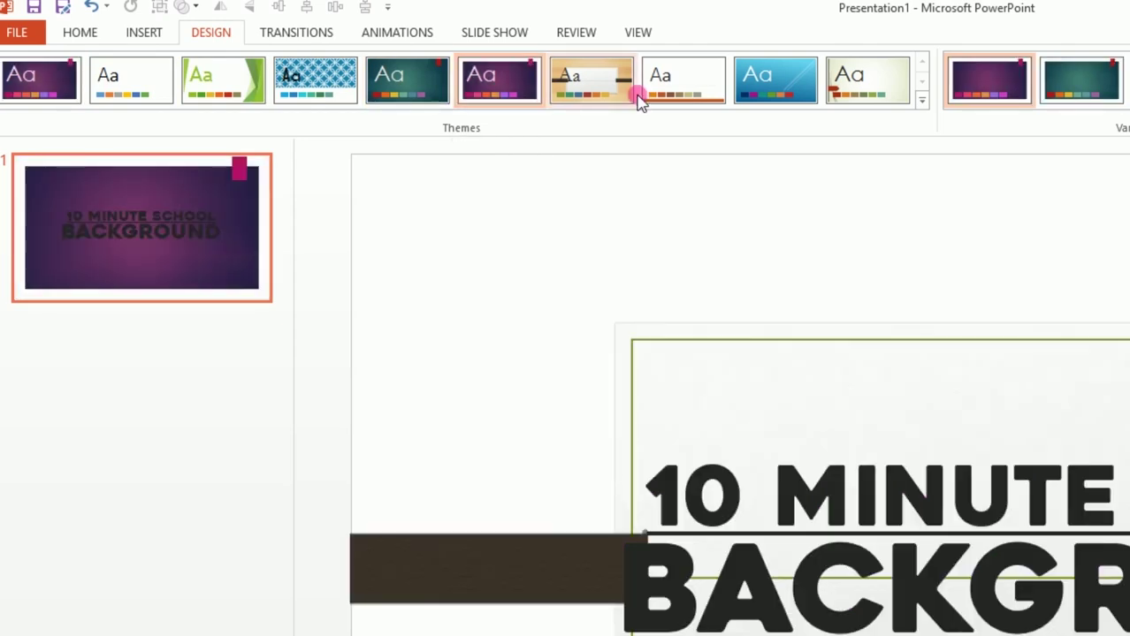
{"action": "left_click", "coordinate": [638, 99]}
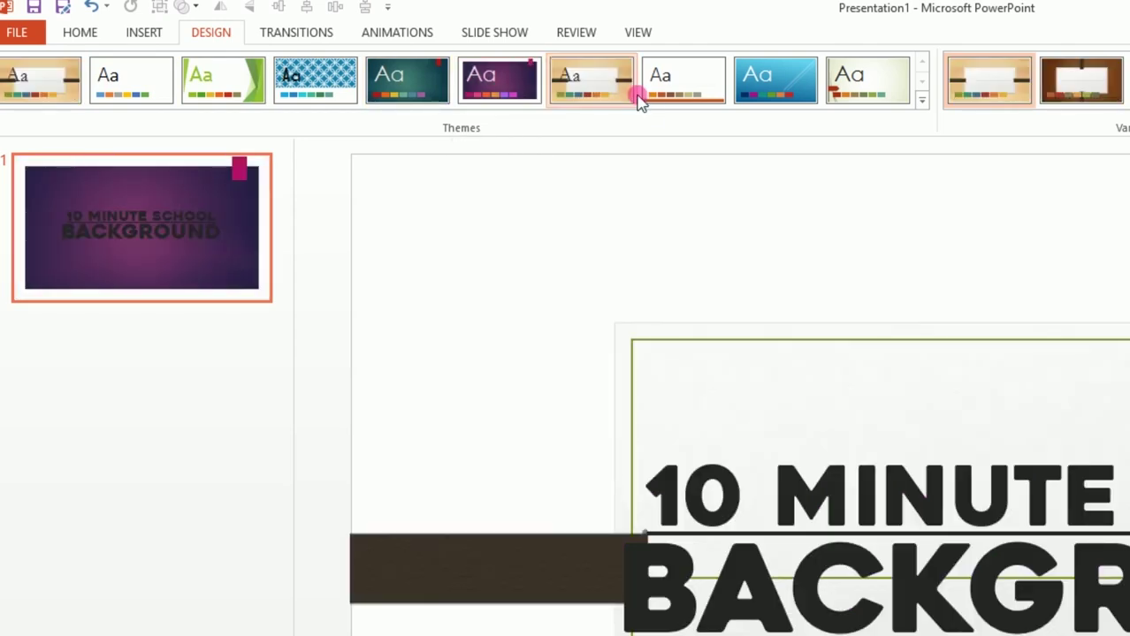
{"action": "left_click", "coordinate": [789, 99]}
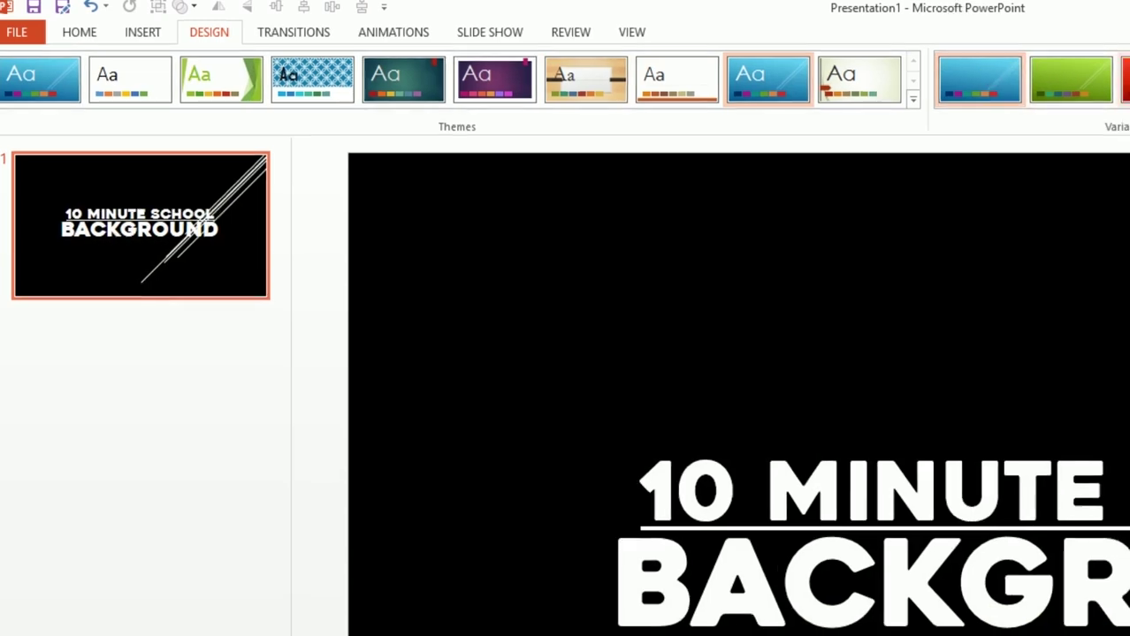
{"action": "left_click", "coordinate": [701, 59]}
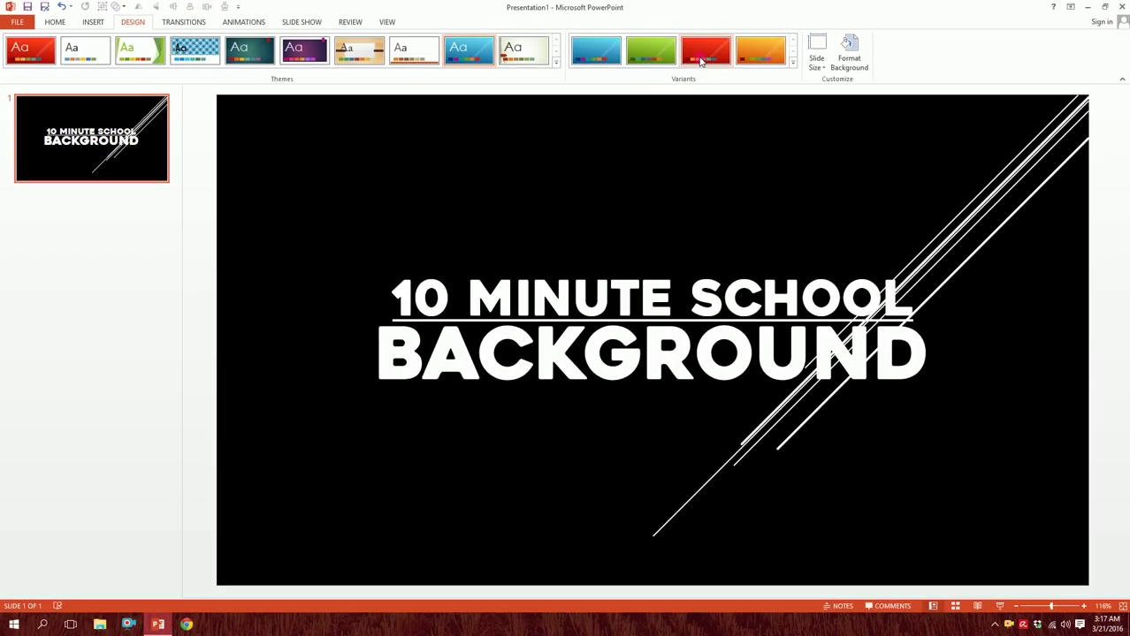
{"action": "left_click", "coordinate": [86, 51]}
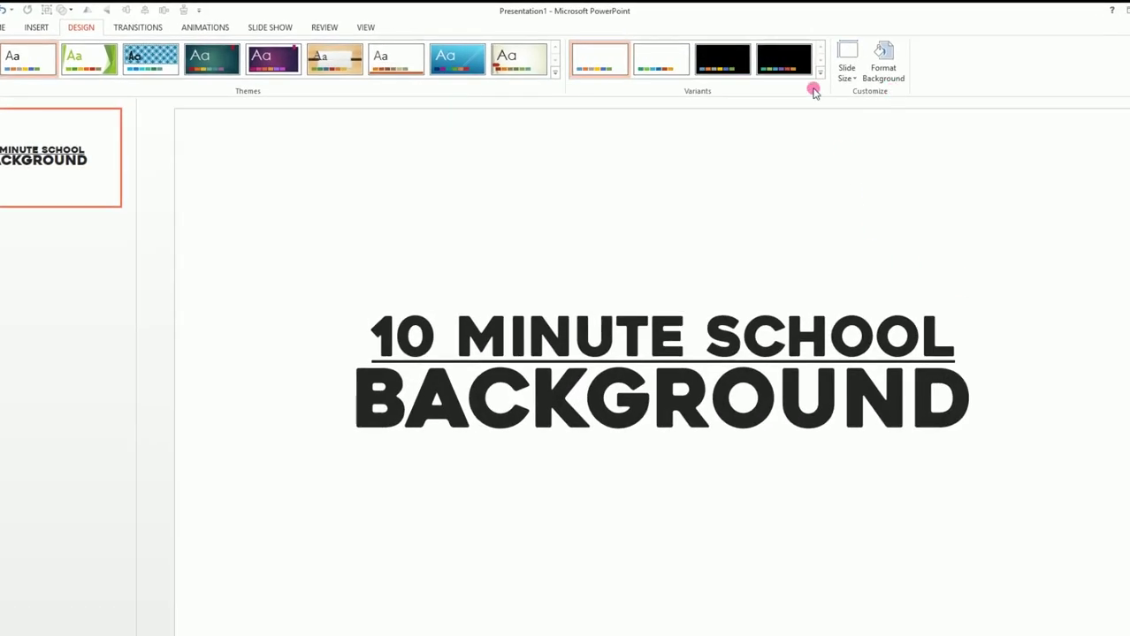
Step: In Format Background, try purple, light orange and yellow solid fills for the slide
{"action": "left_click", "coordinate": [901, 79]}
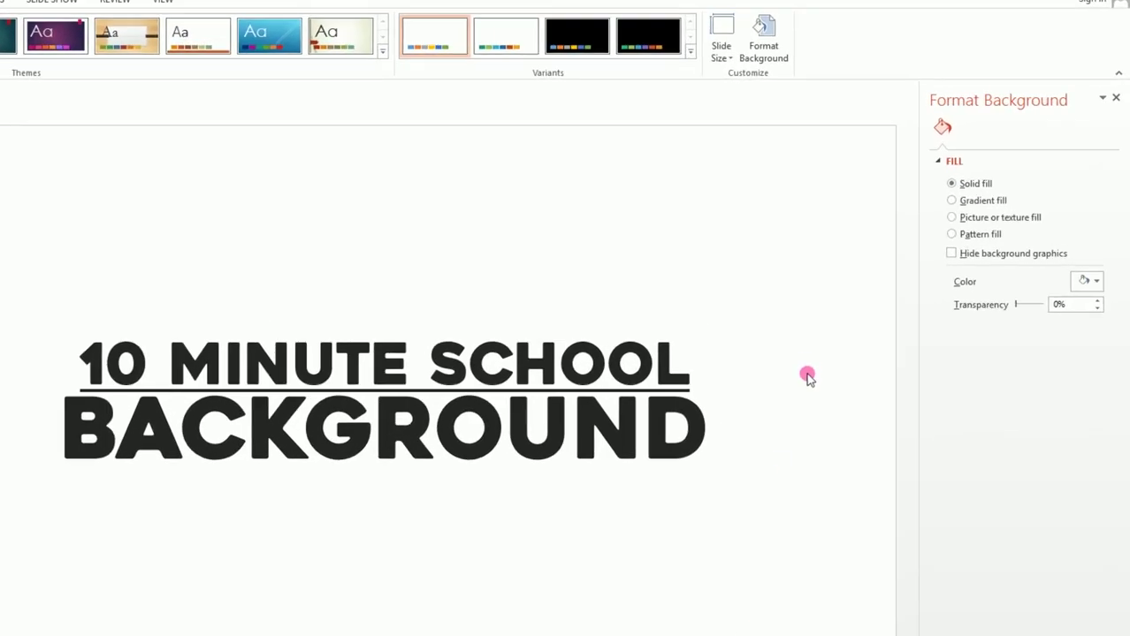
{"action": "left_click", "coordinate": [1086, 282]}
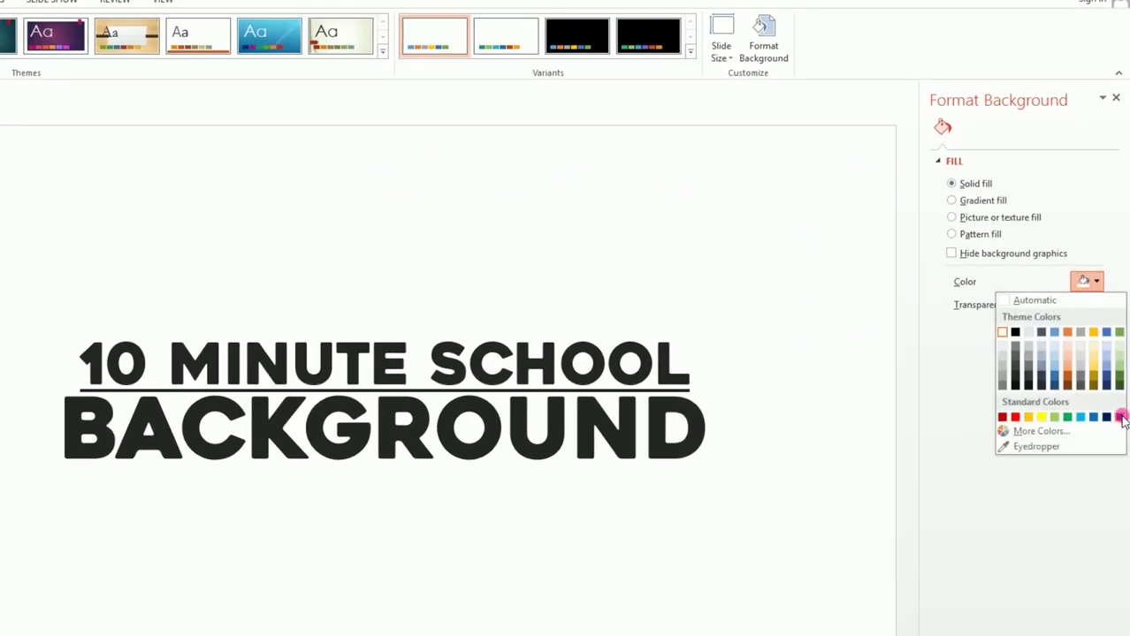
{"action": "left_click", "coordinate": [1118, 416]}
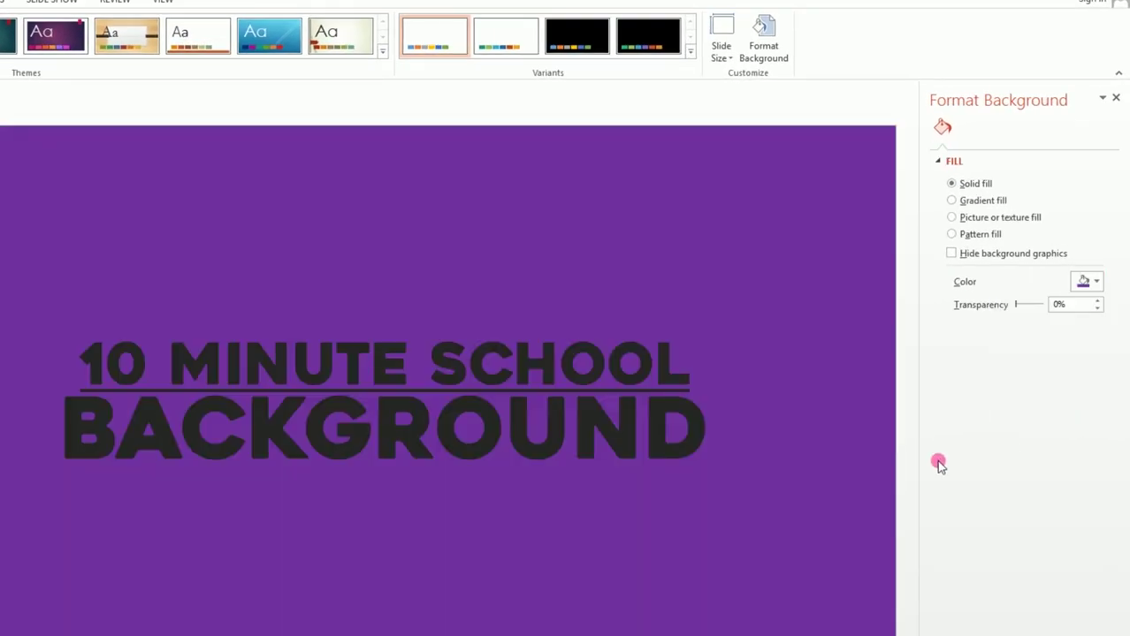
{"action": "left_click", "coordinate": [1085, 283]}
{"action": "left_click", "coordinate": [1065, 366]}
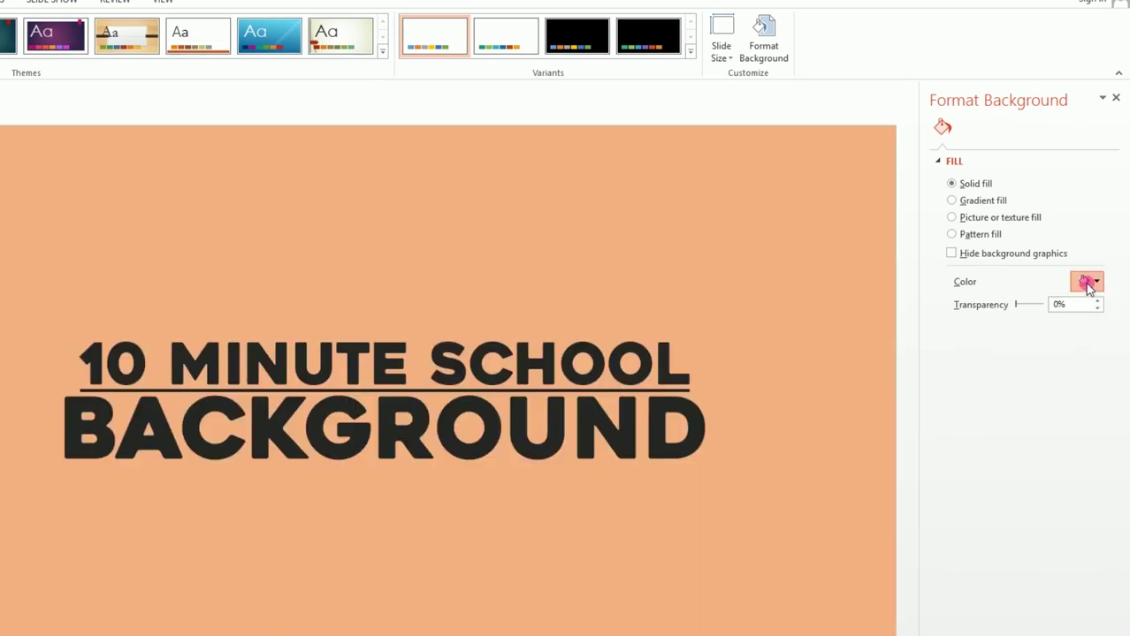
{"action": "left_click", "coordinate": [1087, 282]}
{"action": "left_click", "coordinate": [1042, 418]}
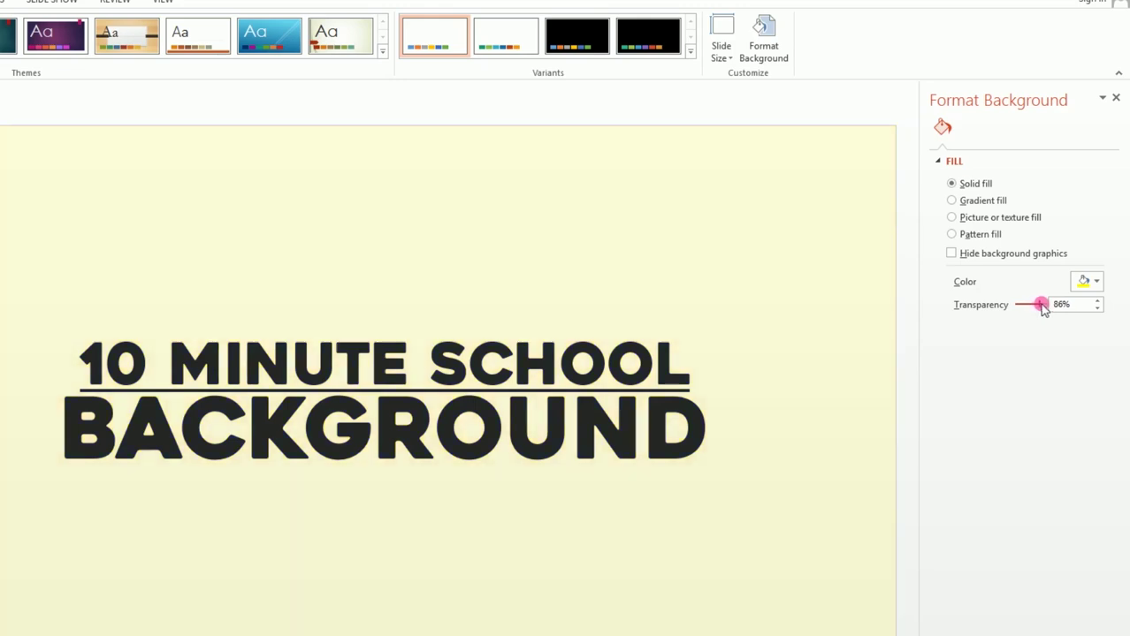
Step: Reduce the yellow fill's transparency, then settle on a light grey (White, Background 1, Darker 15%) fill
{"action": "left_click_drag", "start_coordinate": [1043, 307], "coordinate": [1015, 309]}
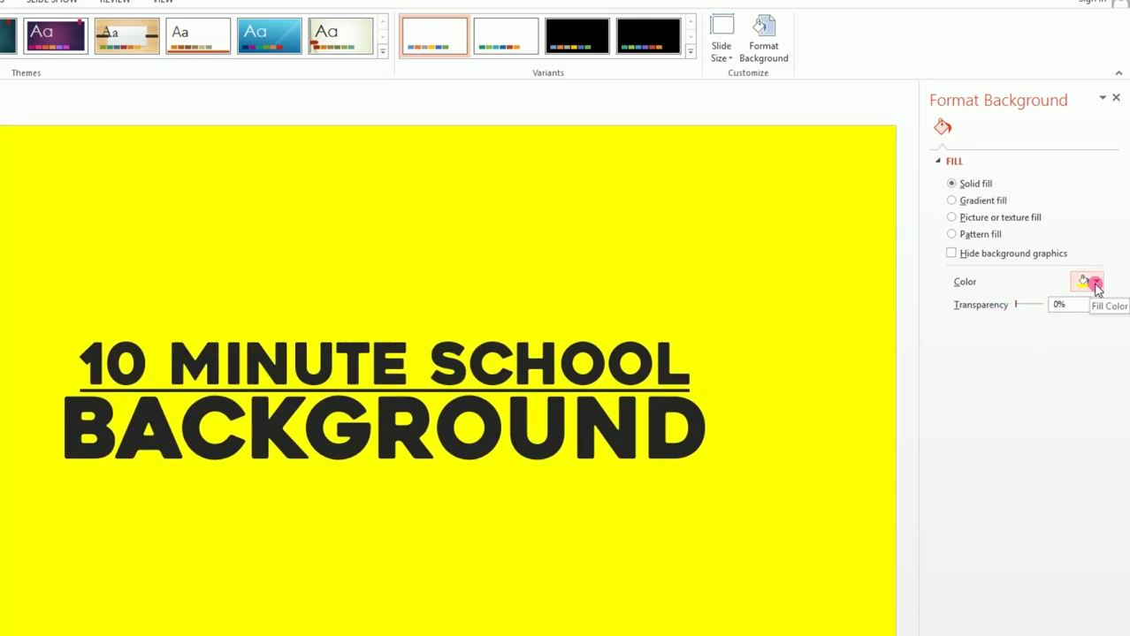
{"action": "left_click", "coordinate": [1095, 284]}
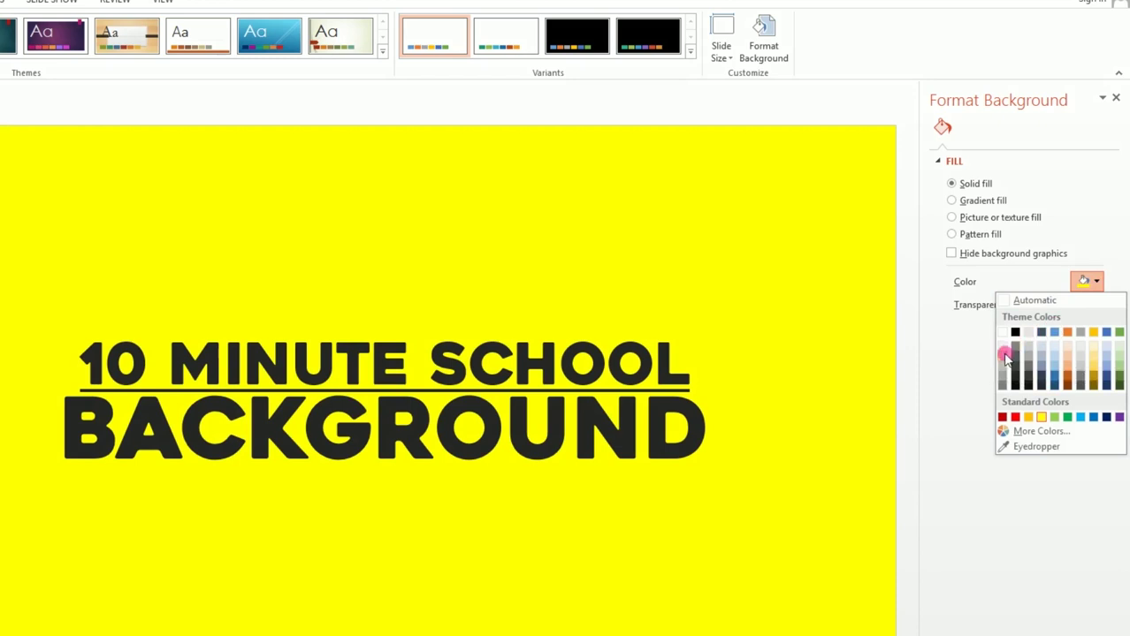
{"action": "left_click", "coordinate": [1005, 356]}
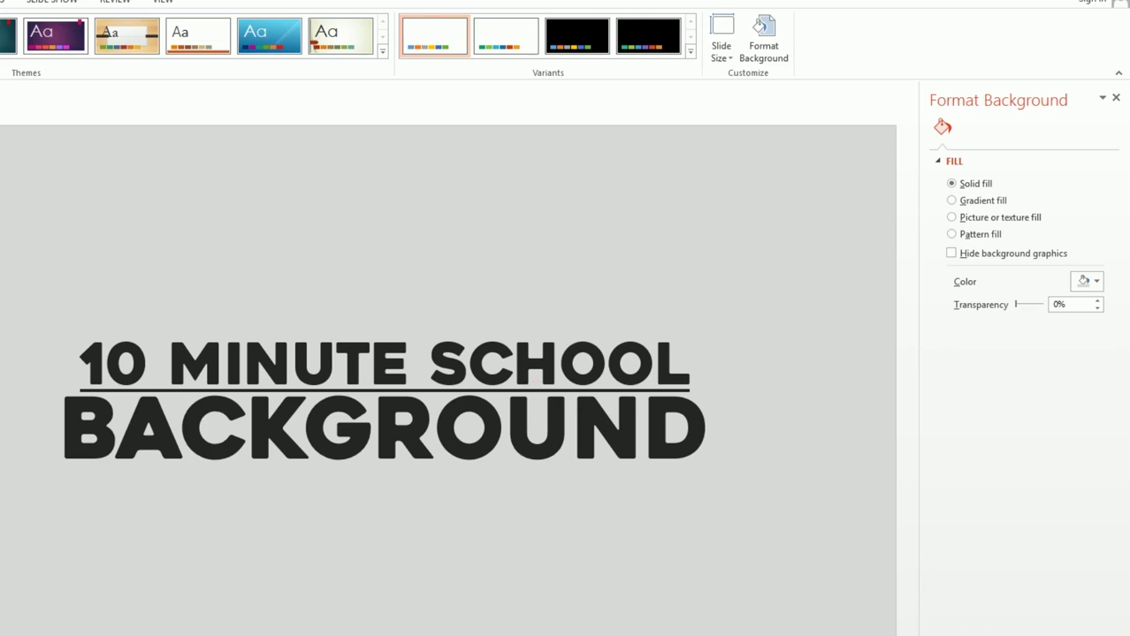
{"action": "left_click", "coordinate": [956, 202]}
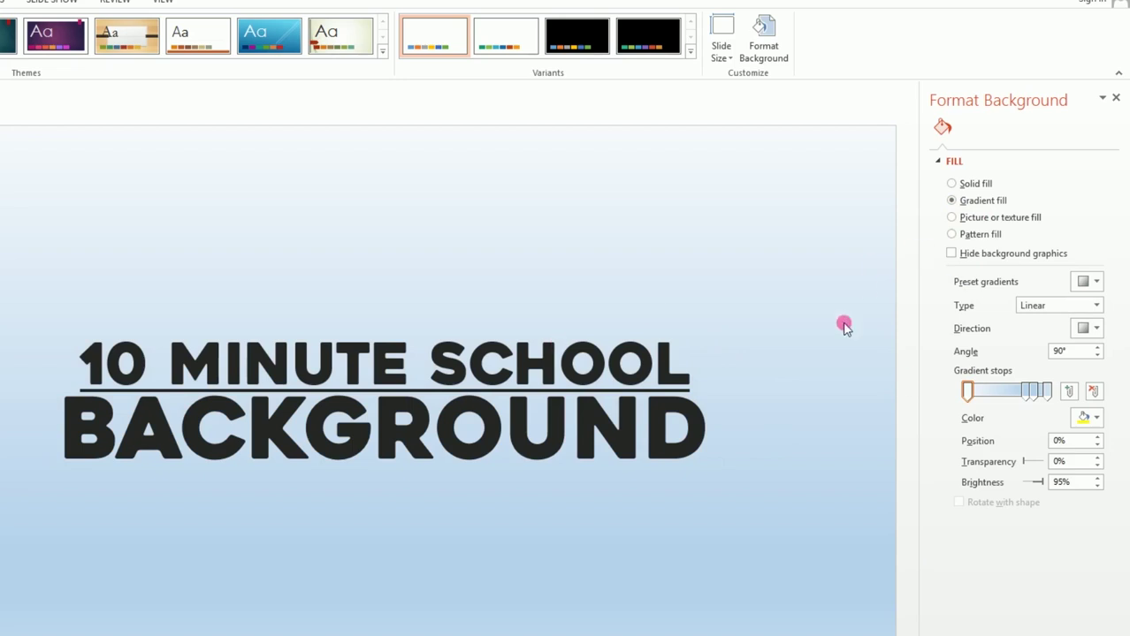
Step: Move the second gradient stop to 33% and colour the middle stops light and darker green
{"action": "left_click_drag", "start_coordinate": [1023, 391], "coordinate": [994, 390]}
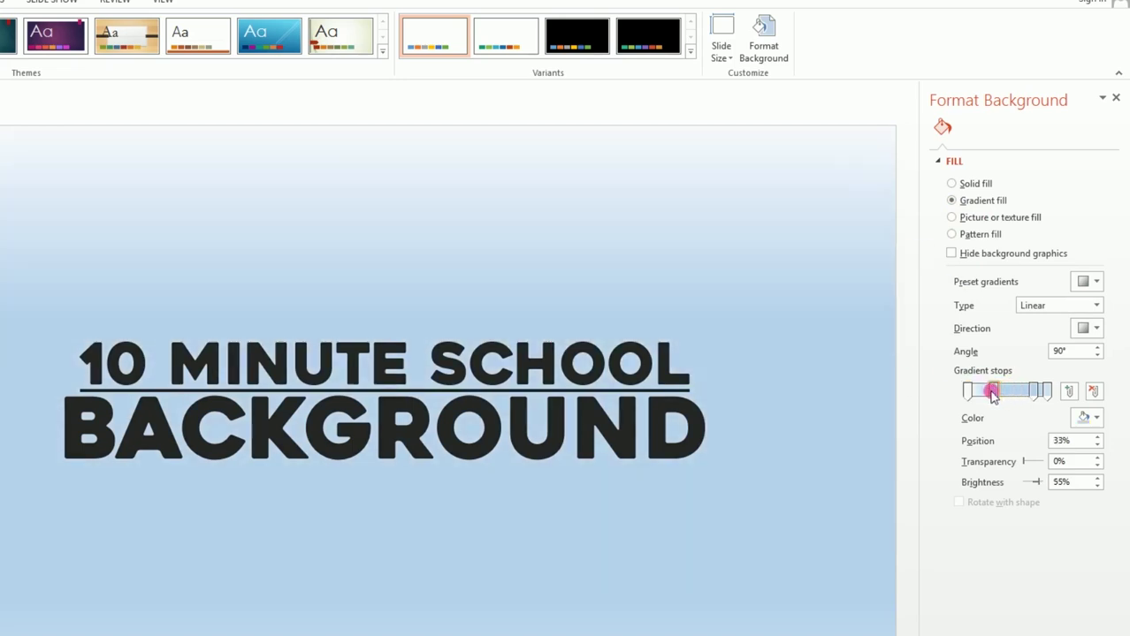
{"action": "left_click", "coordinate": [1094, 418]}
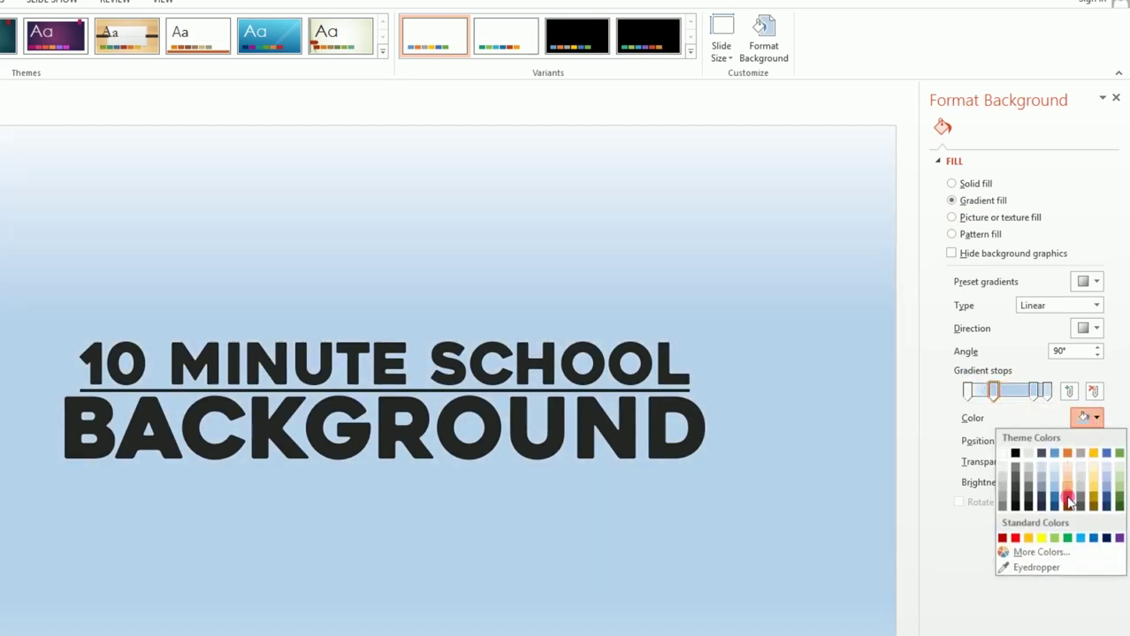
{"action": "left_click", "coordinate": [1053, 539]}
{"action": "left_click", "coordinate": [1034, 390]}
{"action": "left_click", "coordinate": [1086, 419]}
{"action": "left_click", "coordinate": [1069, 538]}
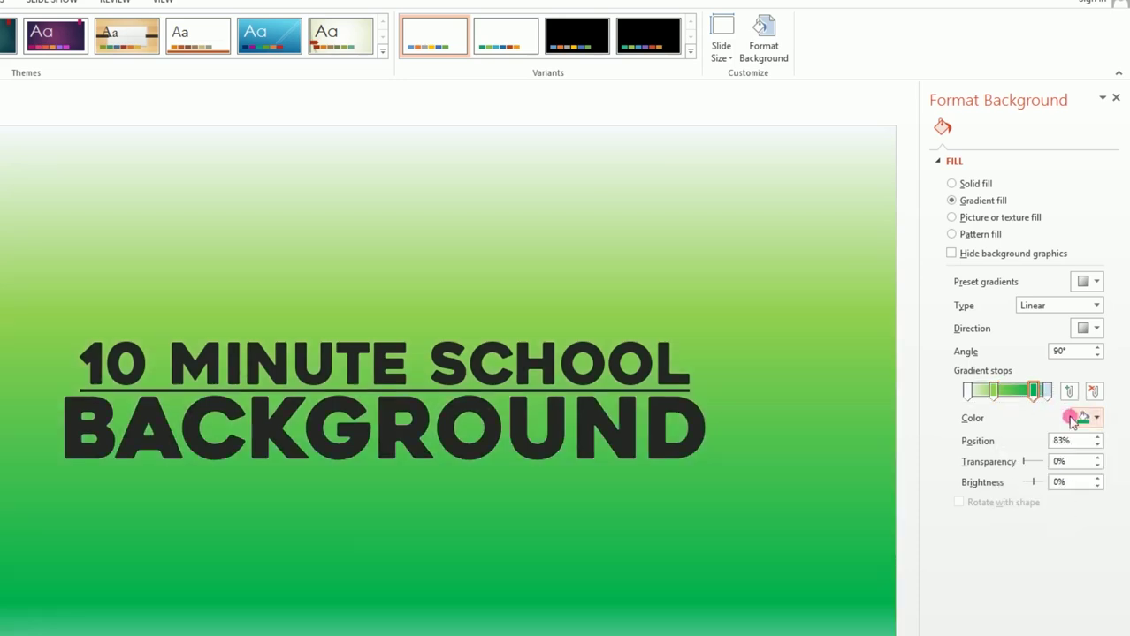
Step: Make the end gradient stop purple and move a green stop to 72%
{"action": "left_click", "coordinate": [1047, 390]}
{"action": "left_click", "coordinate": [1088, 421]}
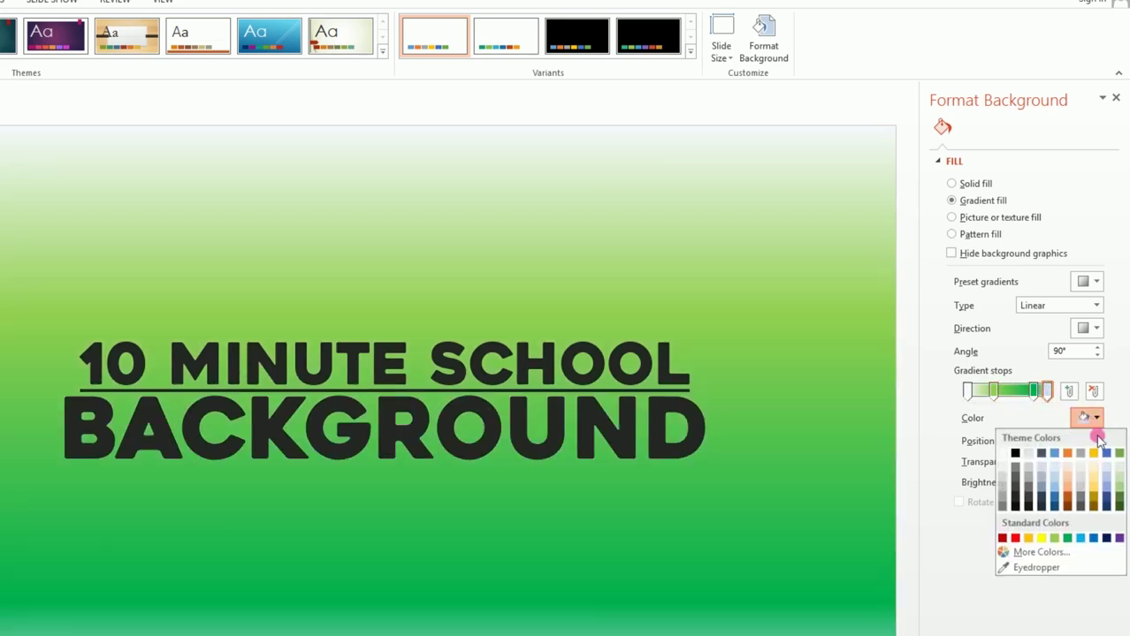
{"action": "left_click", "coordinate": [1117, 535]}
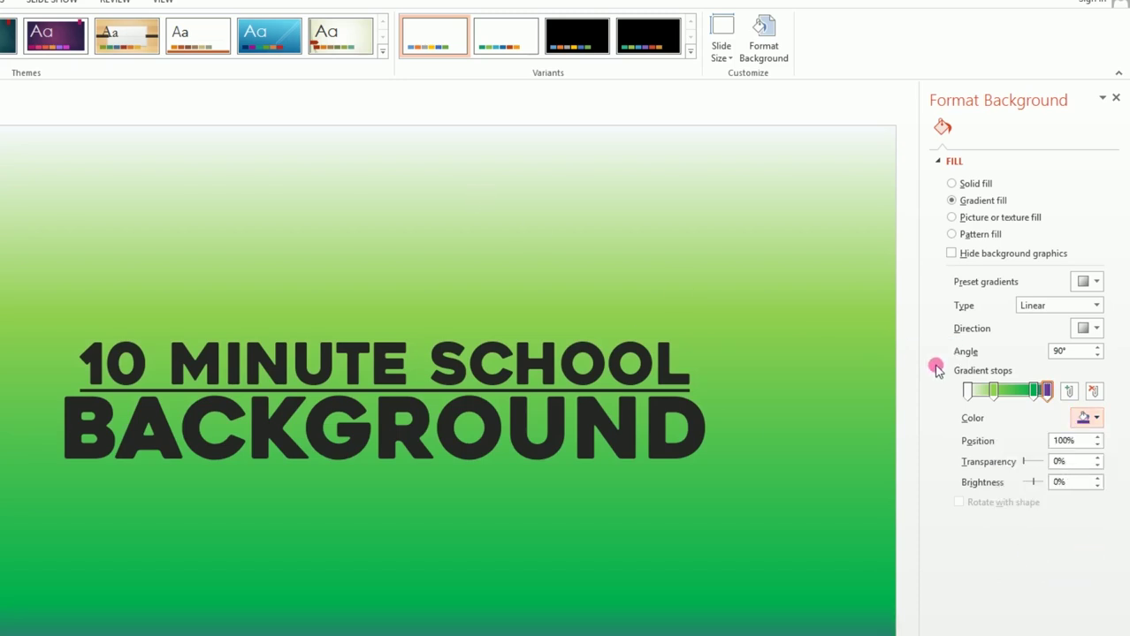
{"action": "mouse_move", "coordinate": [992, 396]}
{"action": "left_mouse_down"}
{"action": "mouse_move", "coordinate": [1029, 398]}
{"action": "mouse_move", "coordinate": [1007, 412]}
{"action": "left_mouse_up"}
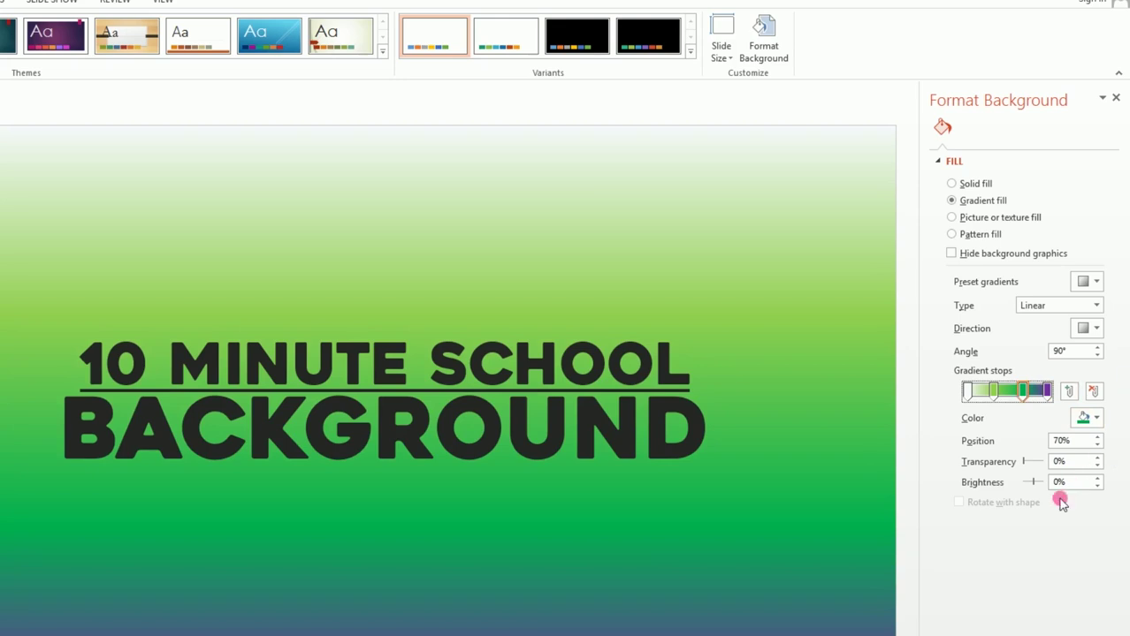
{"action": "left_click", "coordinate": [1078, 307]}
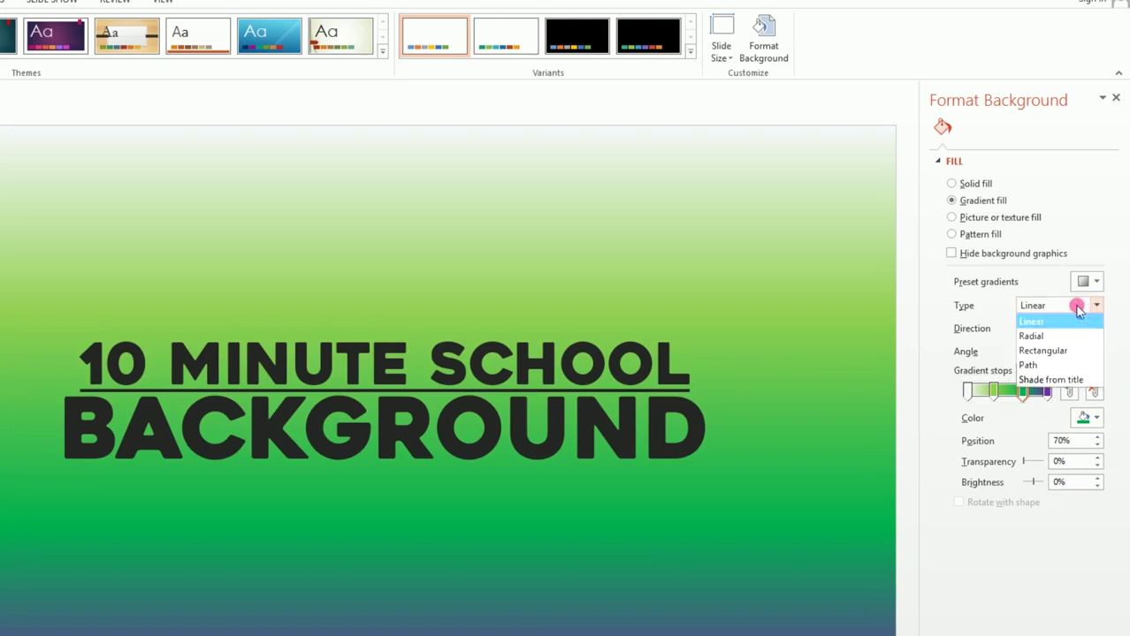
Step: Make the gradient radial From Center and remove the 70% and green stops
{"action": "left_click", "coordinate": [1061, 337]}
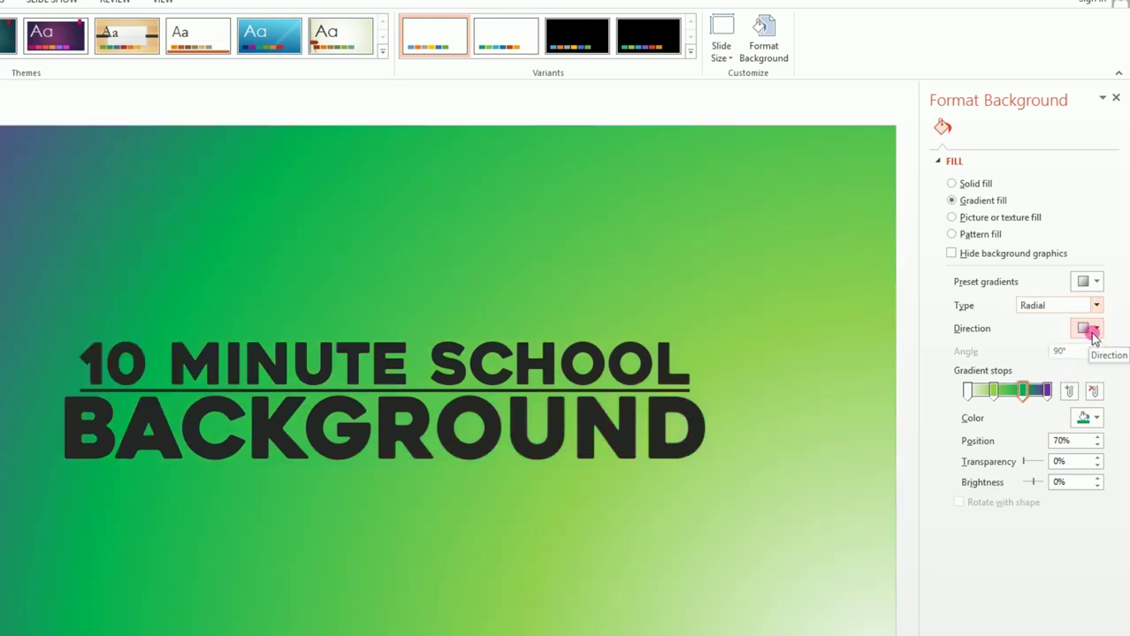
{"action": "left_click", "coordinate": [1097, 328]}
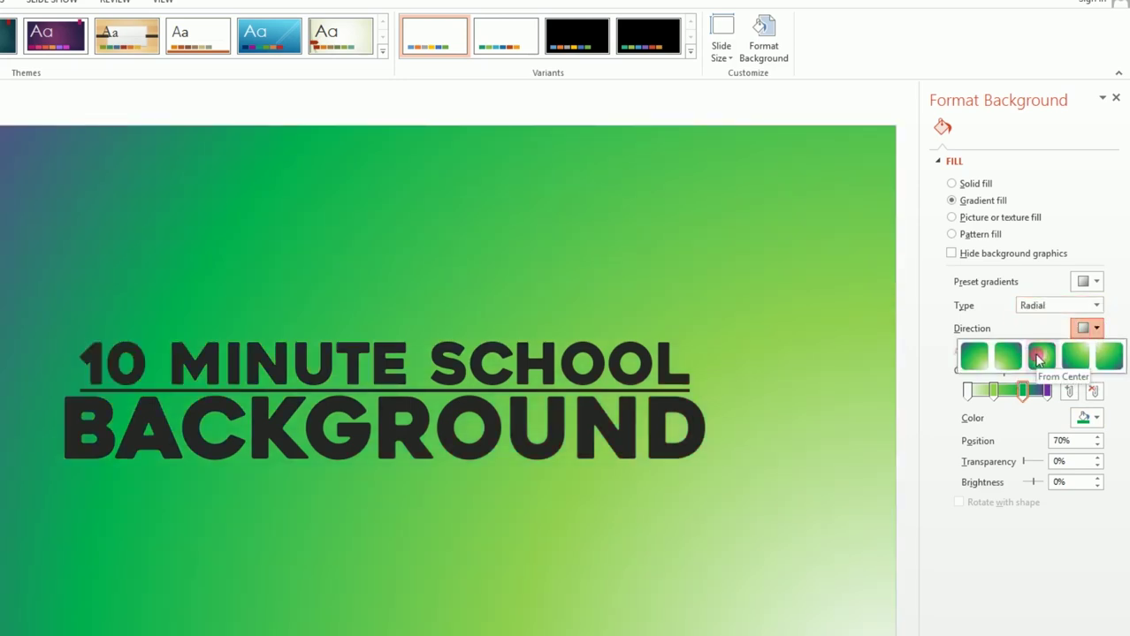
{"action": "left_click", "coordinate": [1039, 357]}
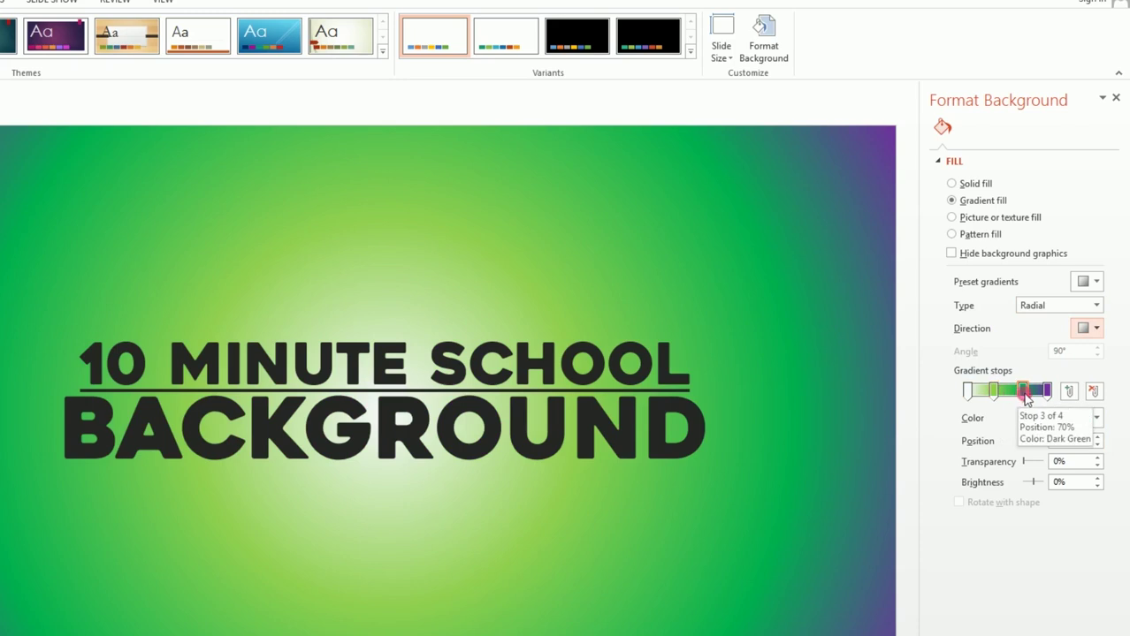
{"action": "left_click_drag", "start_coordinate": [1024, 392], "coordinate": [1024, 460]}
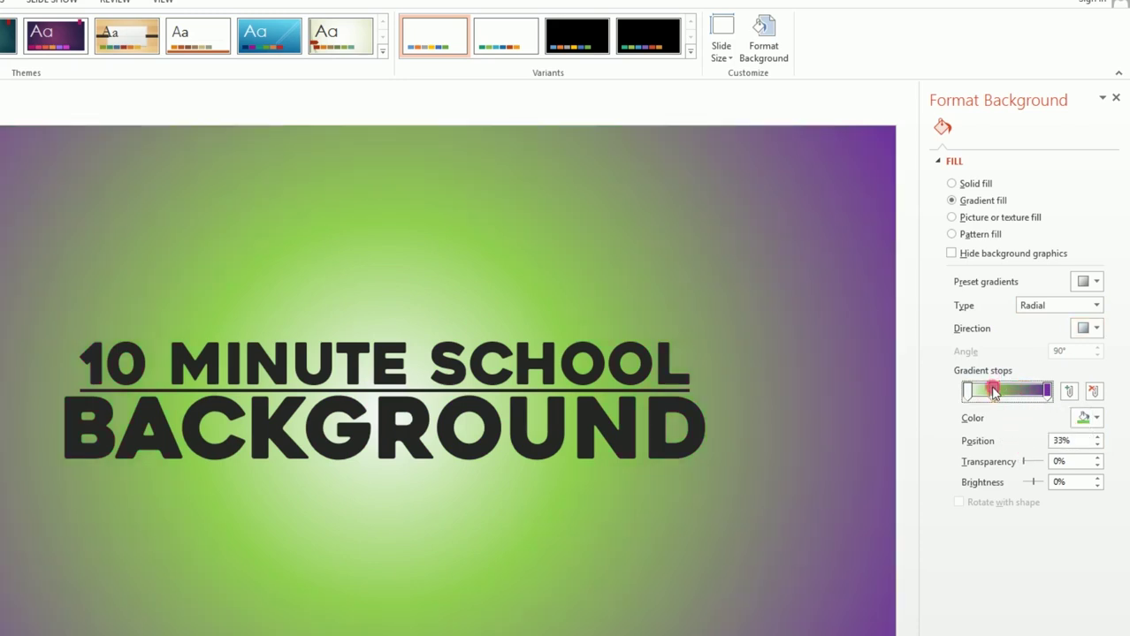
{"action": "left_click_drag", "start_coordinate": [994, 392], "coordinate": [994, 566]}
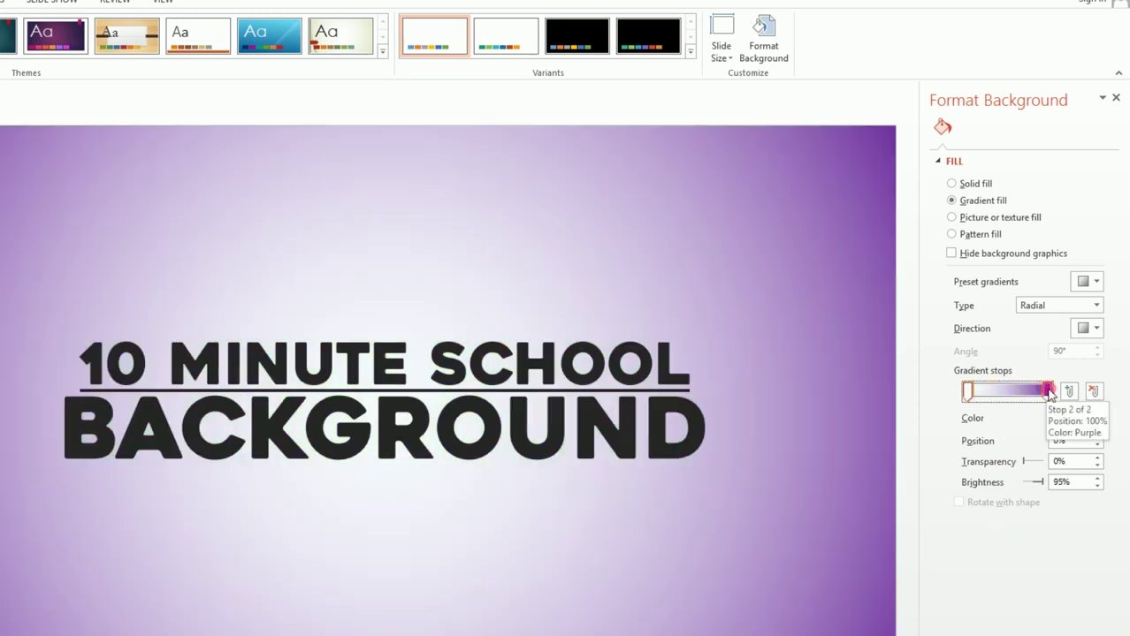
Step: Colour the end stop grey, spread from the top-left corner, with 36% transparency and -100% brightness
{"action": "left_click", "coordinate": [1048, 390]}
{"action": "left_click", "coordinate": [1085, 418]}
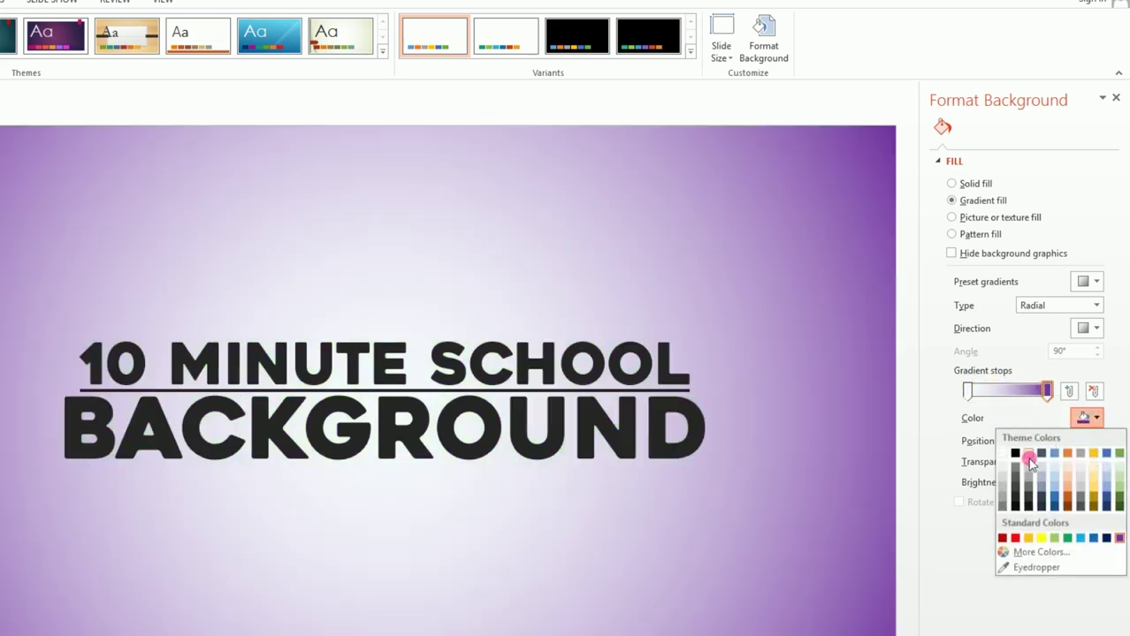
{"action": "left_click", "coordinate": [1007, 501]}
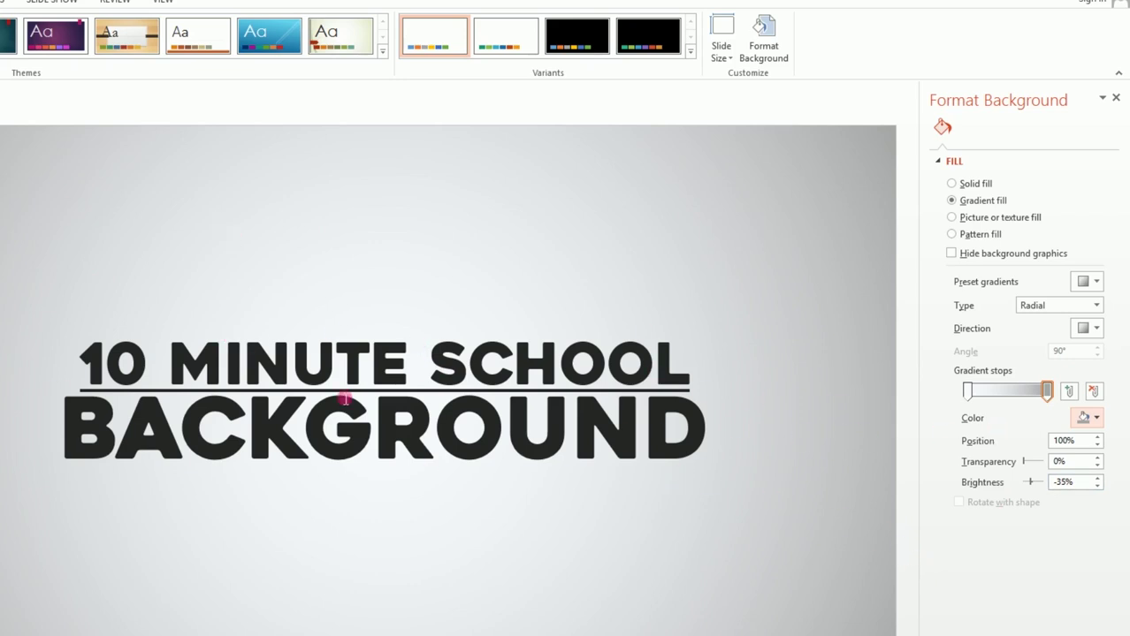
{"action": "left_click", "coordinate": [1094, 328]}
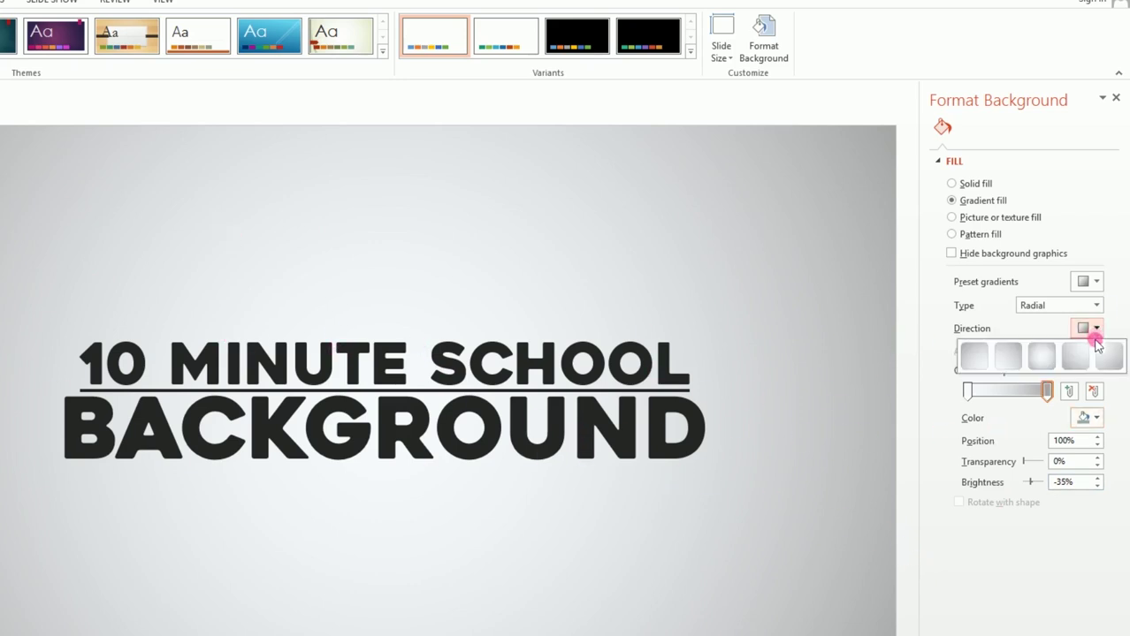
{"action": "left_click", "coordinate": [1110, 359]}
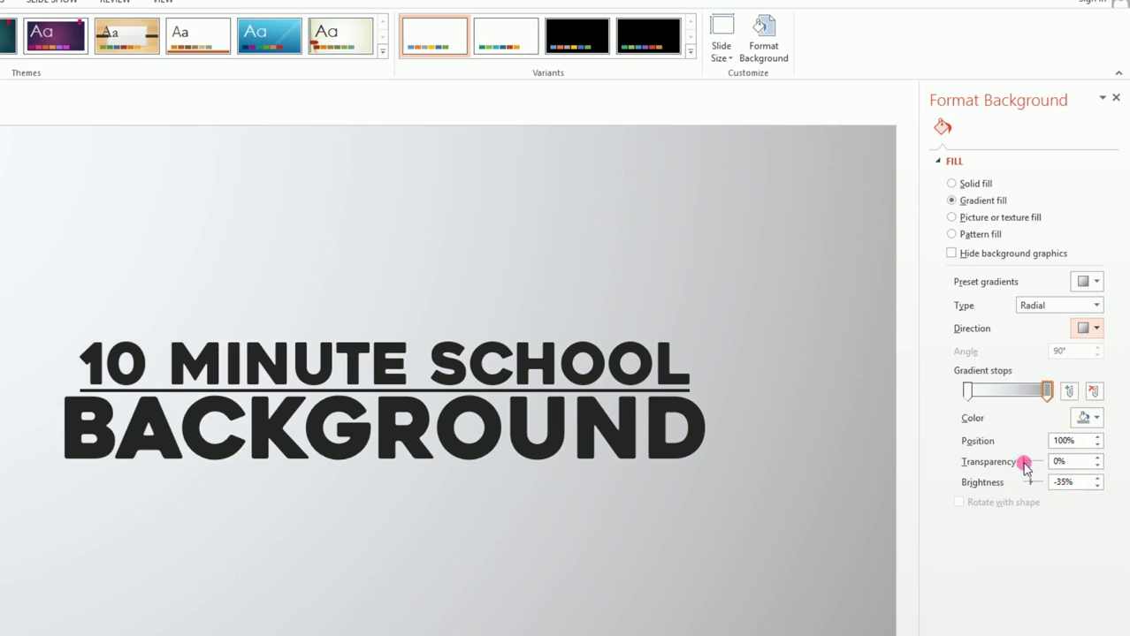
{"action": "mouse_move", "coordinate": [1023, 466]}
{"action": "left_mouse_down"}
{"action": "mouse_move", "coordinate": [1032, 486]}
{"action": "mouse_move", "coordinate": [1000, 485]}
{"action": "left_mouse_up"}
{"action": "left_click", "coordinate": [1047, 390]}
{"action": "left_click", "coordinate": [1034, 463]}
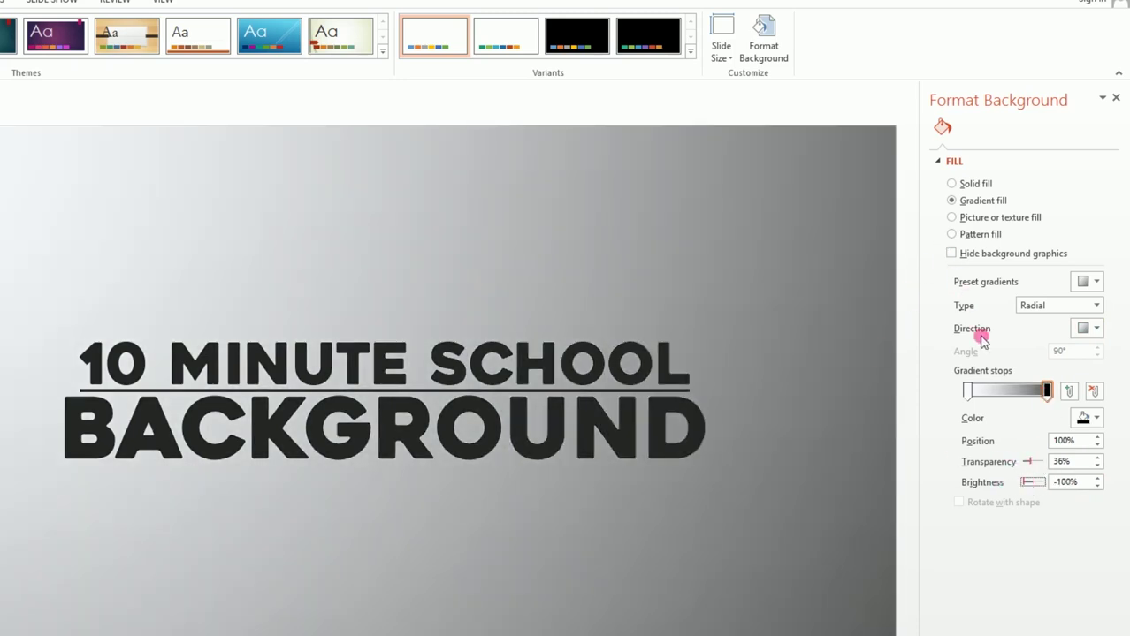
Step: Try Papyrus and White marble texture backgrounds, then switch to a pattern fill
{"action": "left_click", "coordinate": [952, 217]}
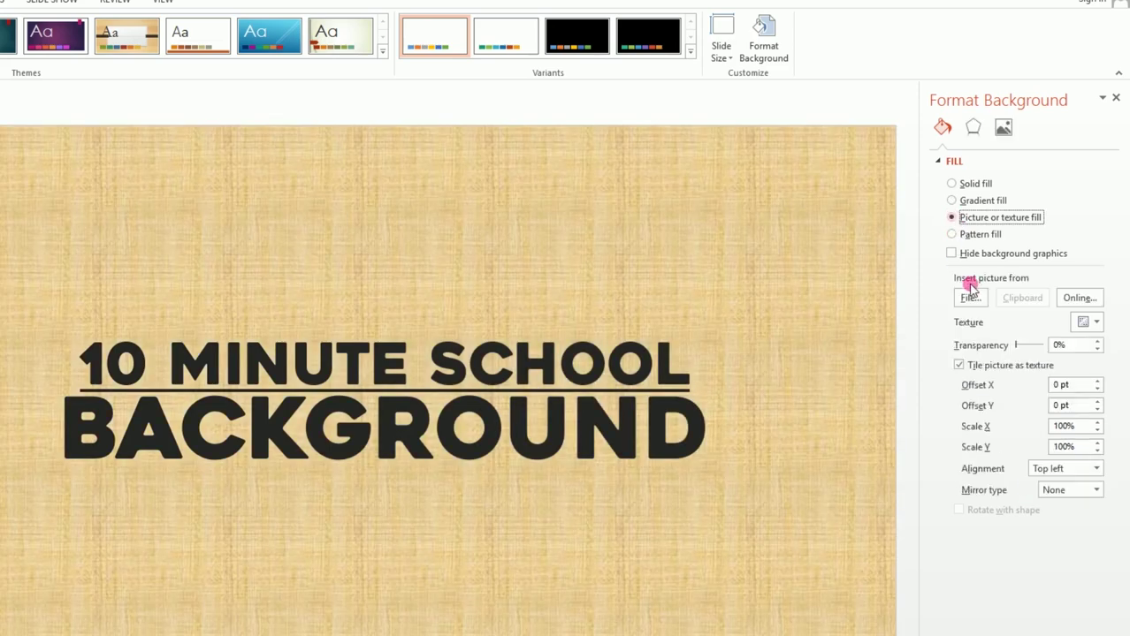
{"action": "left_click", "coordinate": [1082, 323]}
{"action": "left_click", "coordinate": [975, 439]}
{"action": "left_click", "coordinate": [1092, 323]}
{"action": "left_click", "coordinate": [1061, 455]}
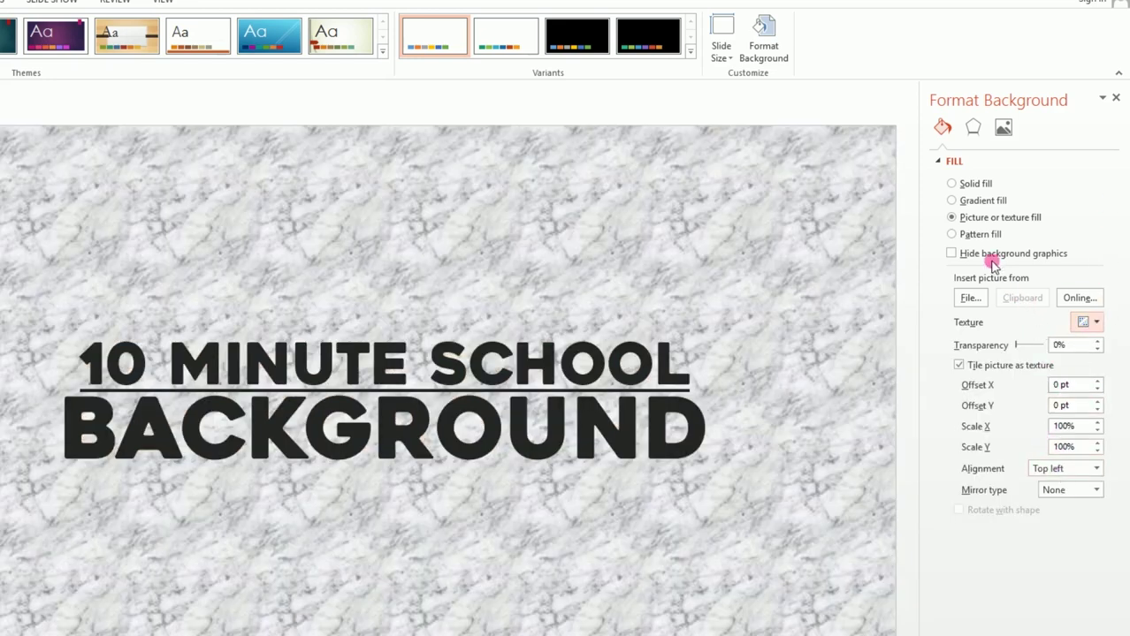
{"action": "left_click", "coordinate": [953, 234]}
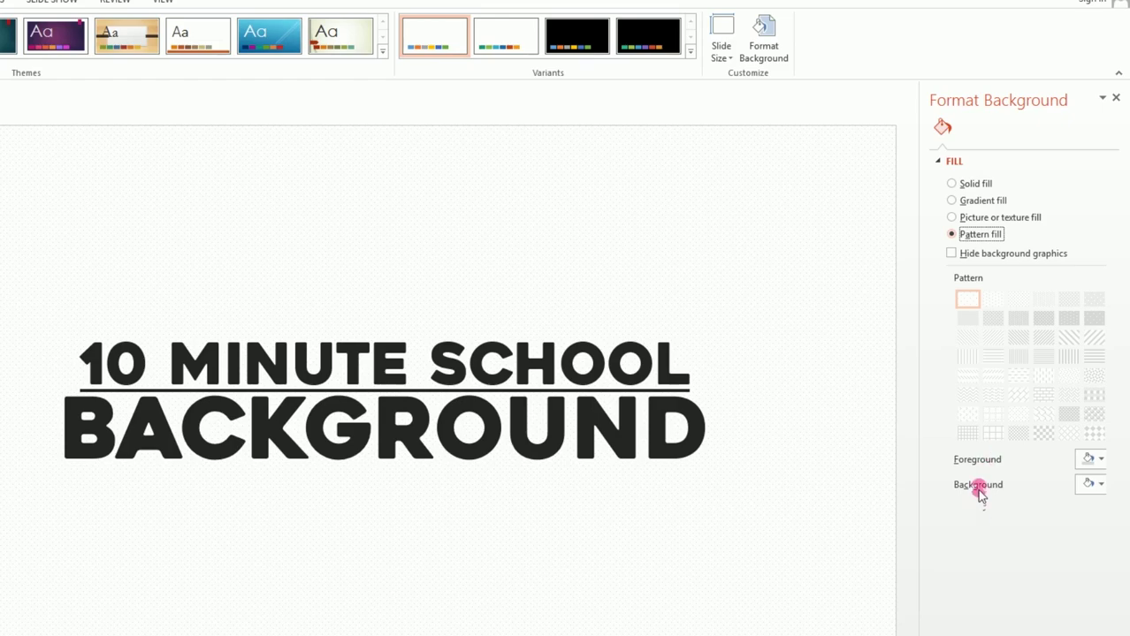
Step: Set the pattern foreground colour to purple and the background colour to orange
{"action": "left_click", "coordinate": [1095, 460]}
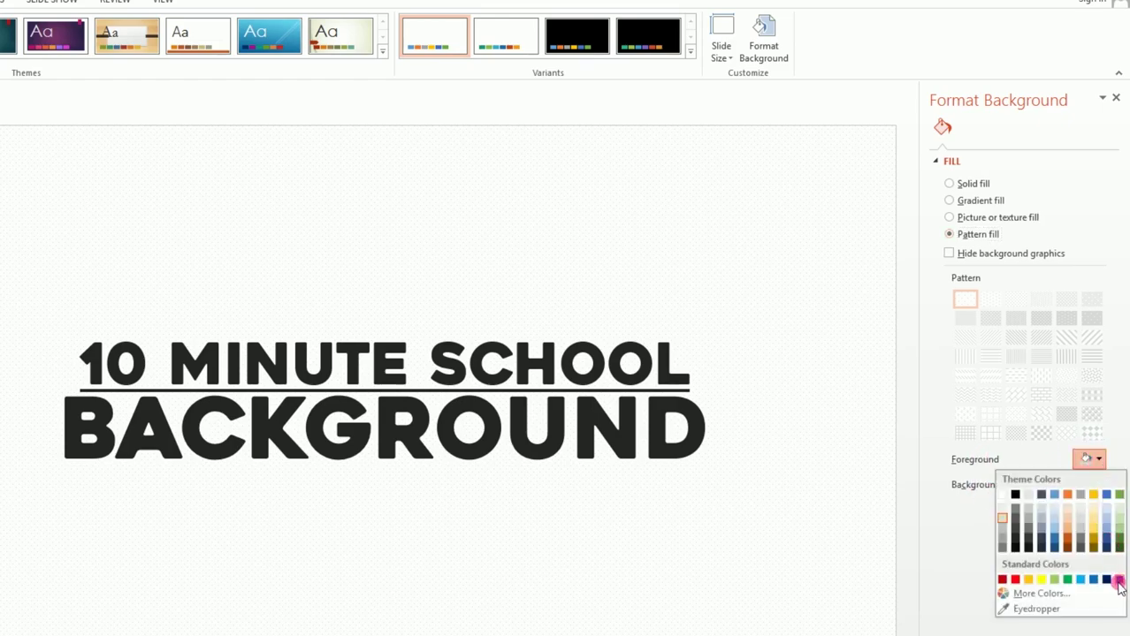
{"action": "left_click", "coordinate": [1118, 579]}
{"action": "left_click", "coordinate": [1094, 485]}
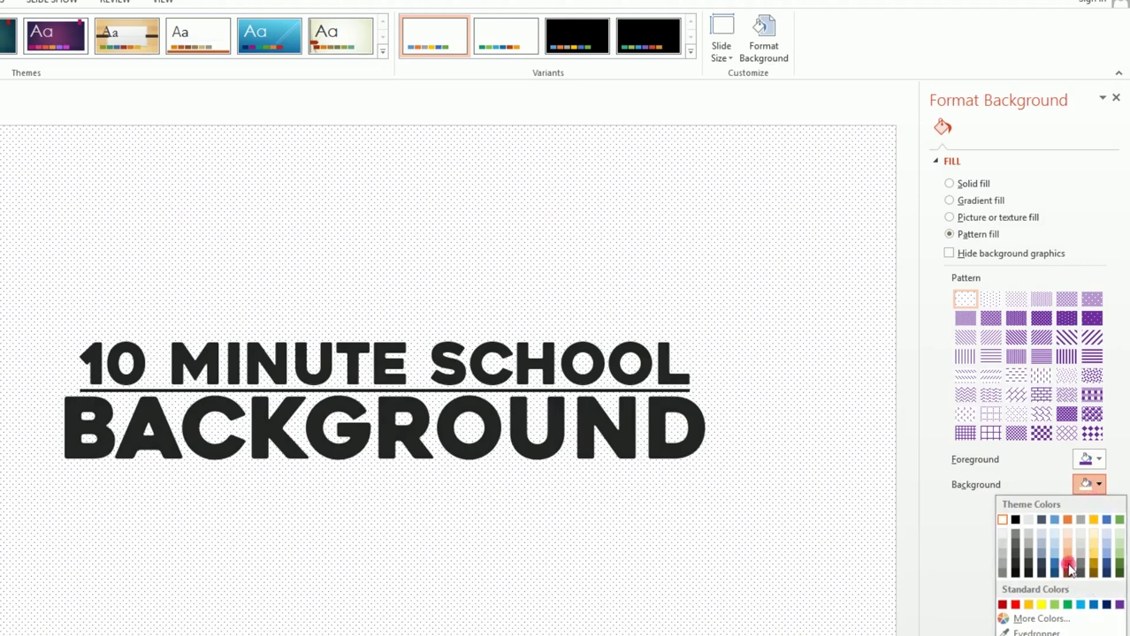
{"action": "left_click", "coordinate": [1069, 569]}
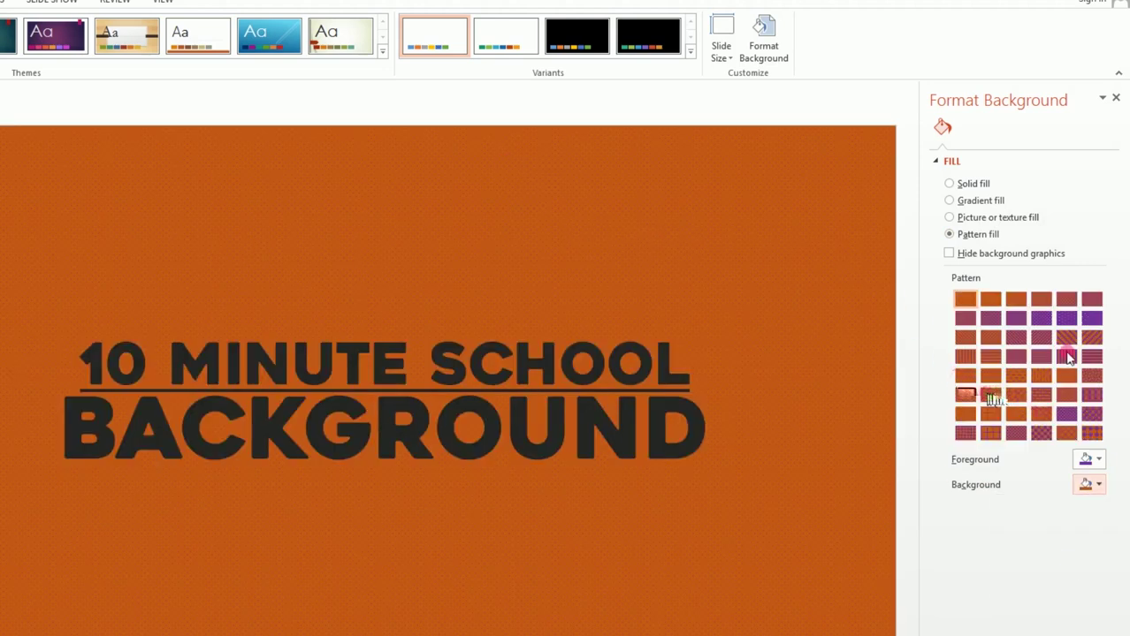
Step: Try woven and maroon pattern styles, settling on the dense purple pattern
{"action": "left_click", "coordinate": [1015, 380]}
{"action": "left_click", "coordinate": [1041, 418]}
{"action": "left_click", "coordinate": [1085, 434]}
{"action": "left_click", "coordinate": [1093, 397]}
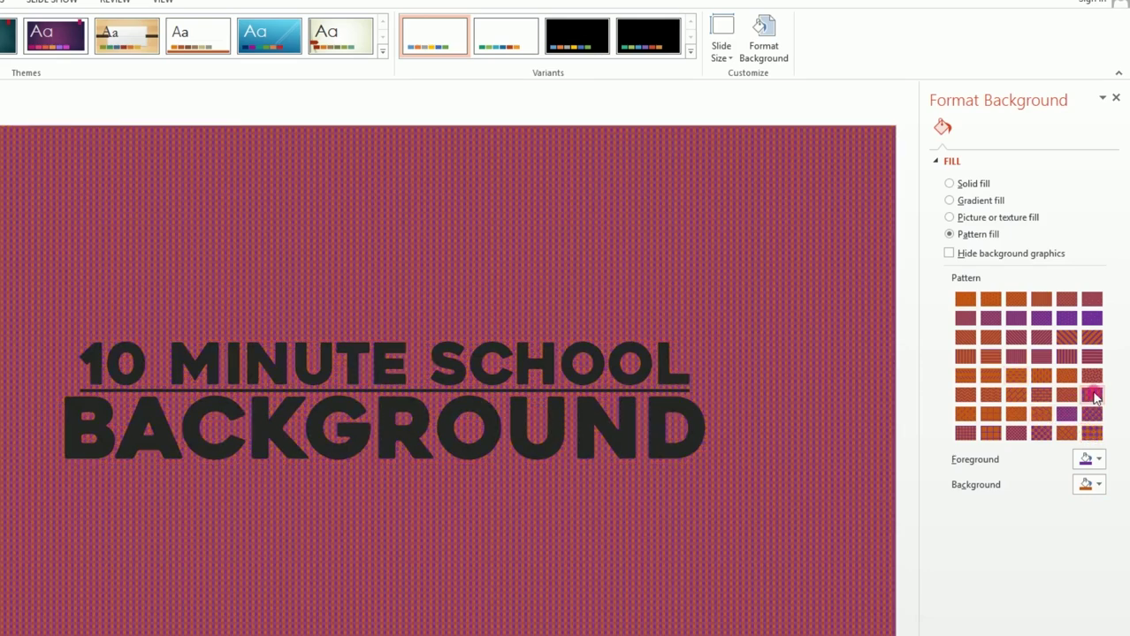
{"action": "left_click", "coordinate": [1092, 336]}
{"action": "left_click", "coordinate": [1094, 317]}
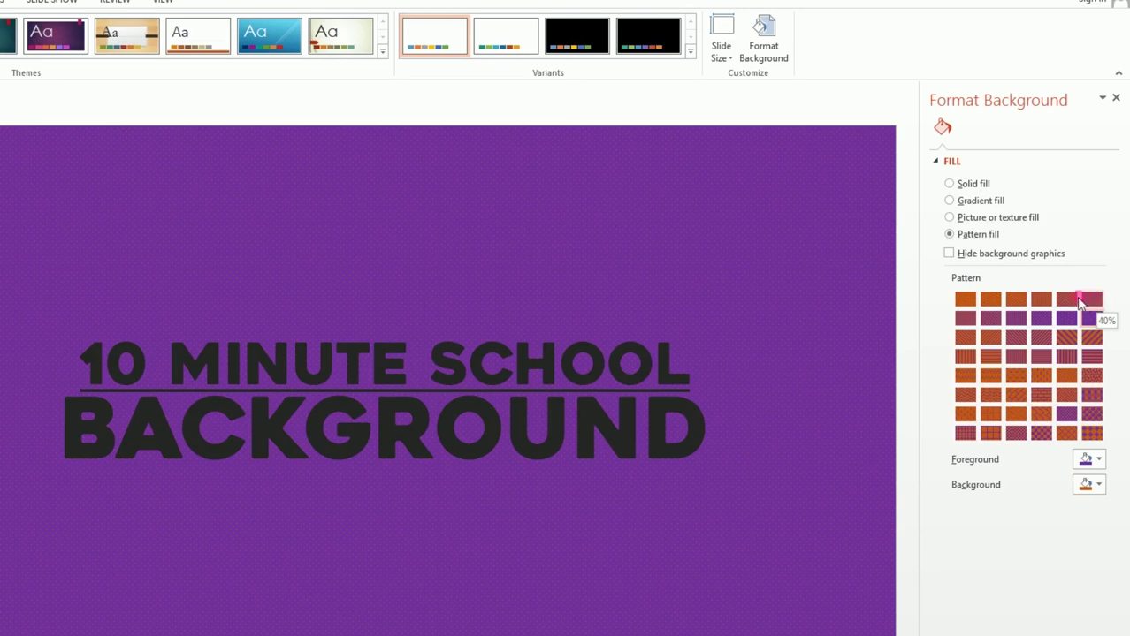
{"action": "left_click", "coordinate": [970, 219]}
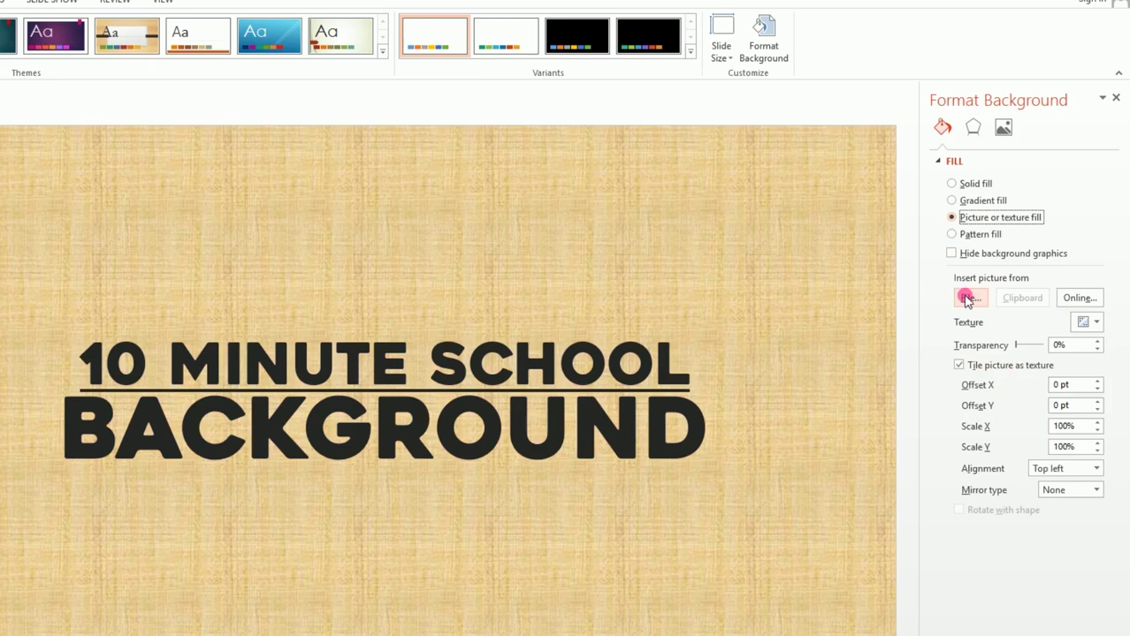
Step: Fill the slide background with the potential2 picture from the Desktop
{"action": "left_click", "coordinate": [966, 297]}
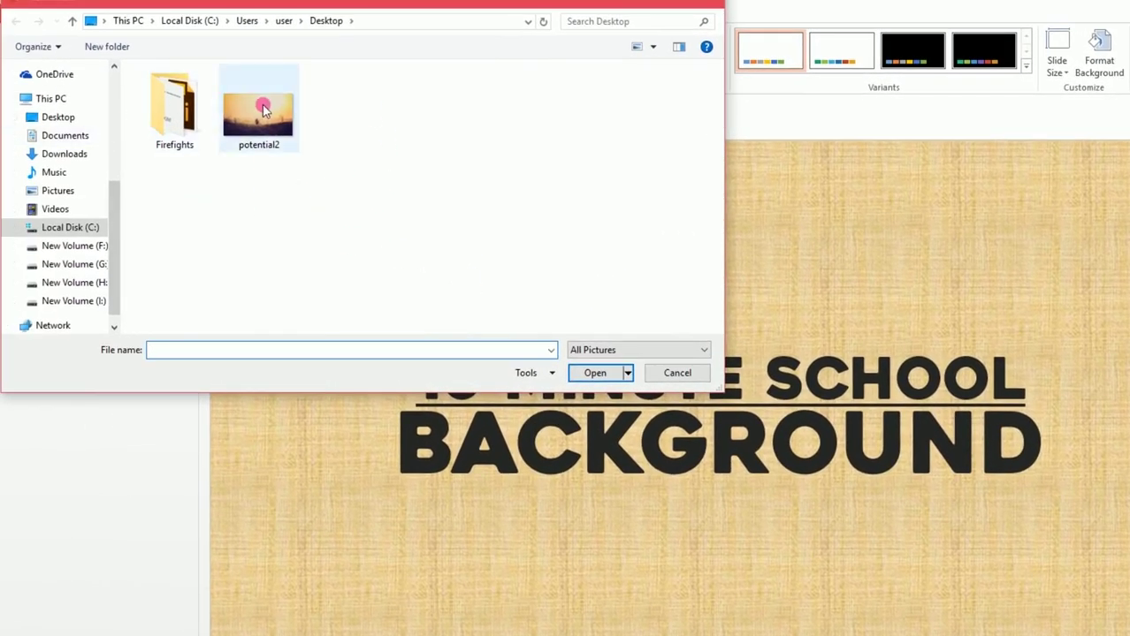
{"action": "left_click", "coordinate": [263, 108]}
{"action": "left_click", "coordinate": [591, 373]}
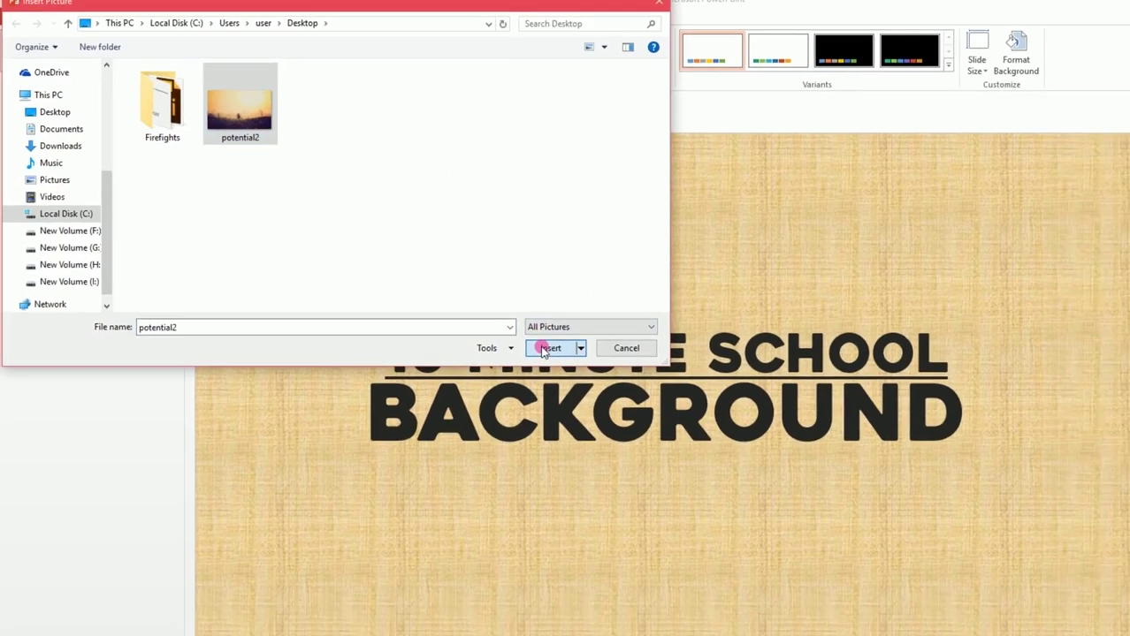